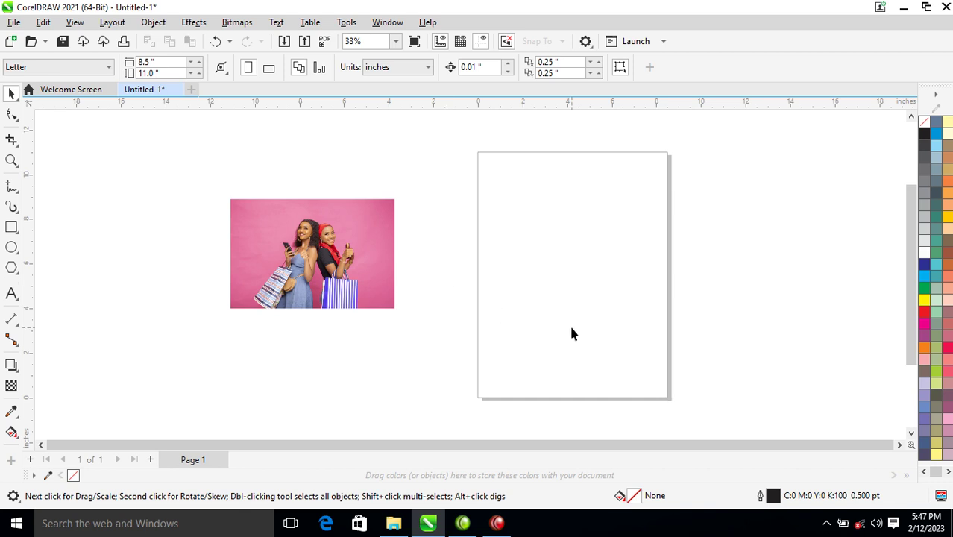
# Step: Move the photo up beside the page and set the page size to A3
pyautogui.click(274, 258)
pyautogui.moveTo(321, 245); pyautogui.dragTo(356, 192)
pyautogui.click(599, 211)
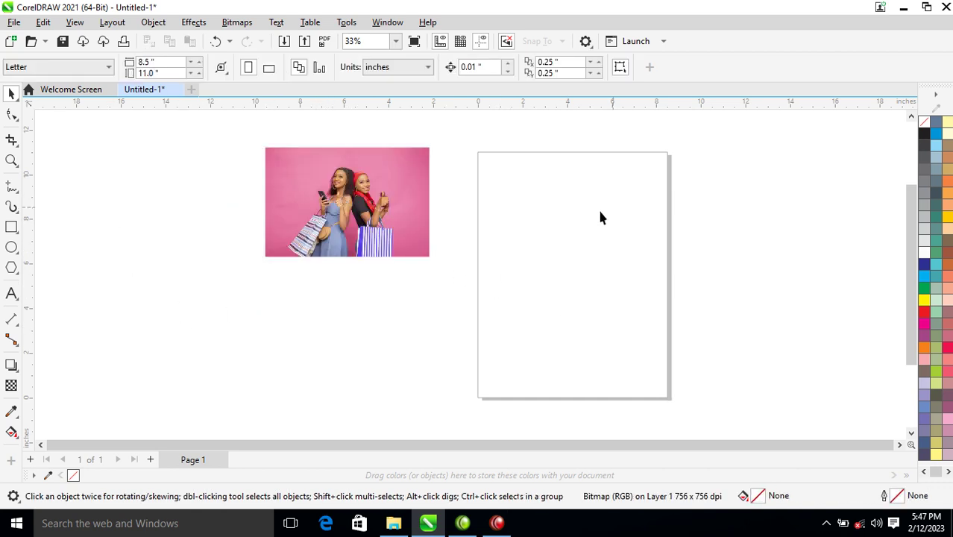
pyautogui.click(85, 67)
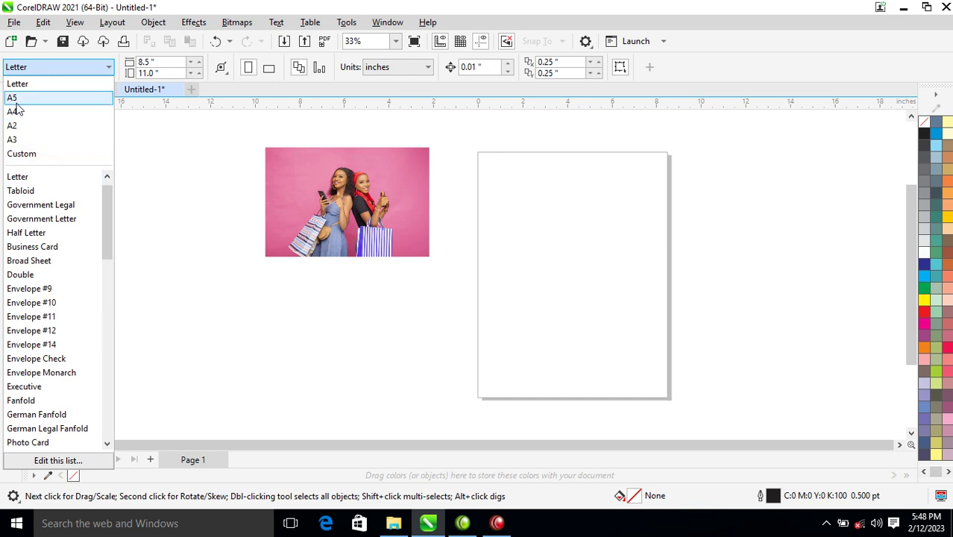
pyautogui.click(13, 140)
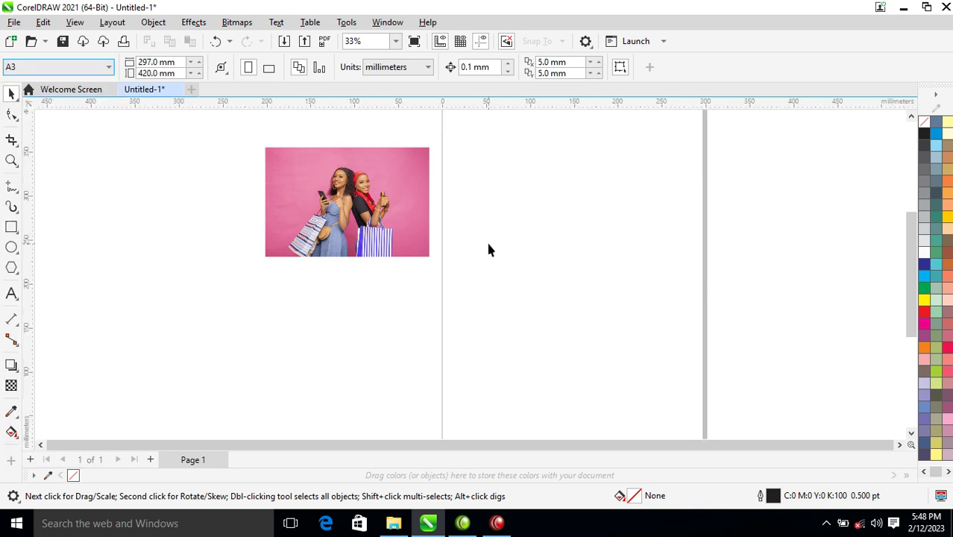
pyautogui.scroll(3, 489, 250)
pyautogui.scroll(-5, 590, 209)
pyautogui.scroll(-1, 666, 216)
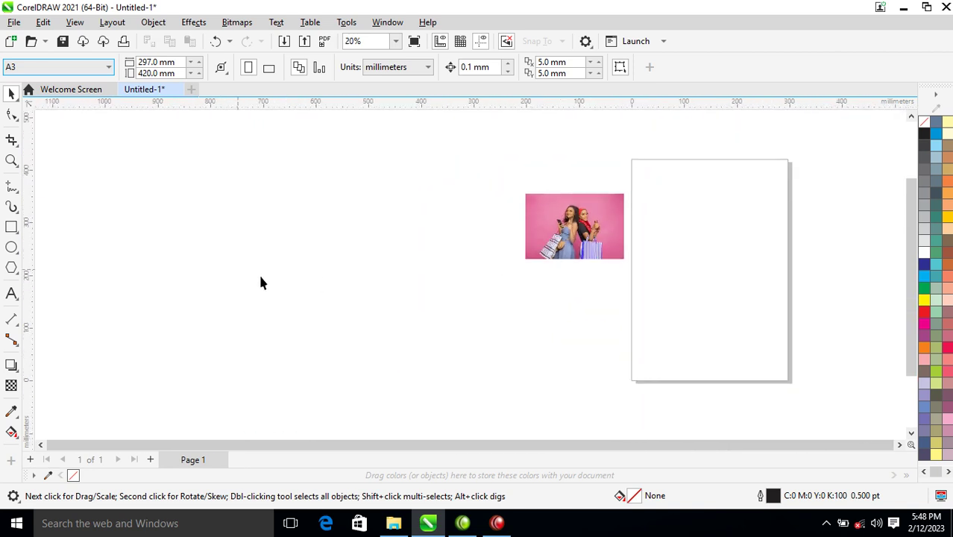
# Step: Draw a rectangle about 295 by 421 mm covering the page and centre it on the page
pyautogui.click(12, 227)
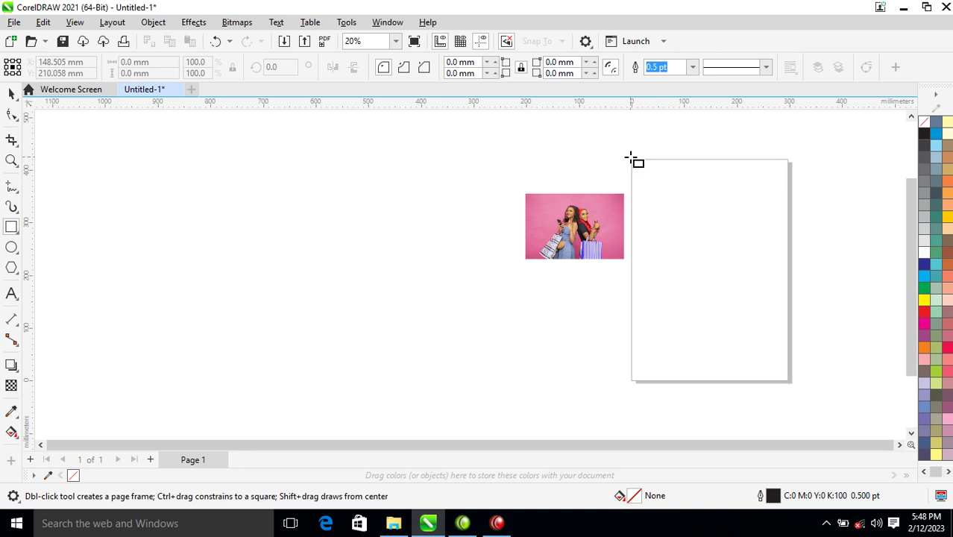
pyautogui.moveTo(630, 158); pyautogui.dragTo(786, 380)
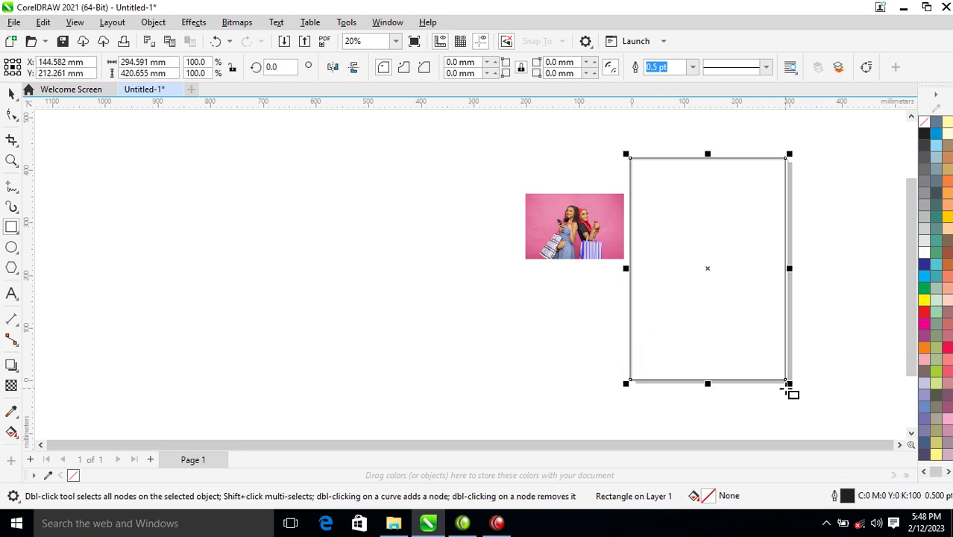
pyautogui.press('p')
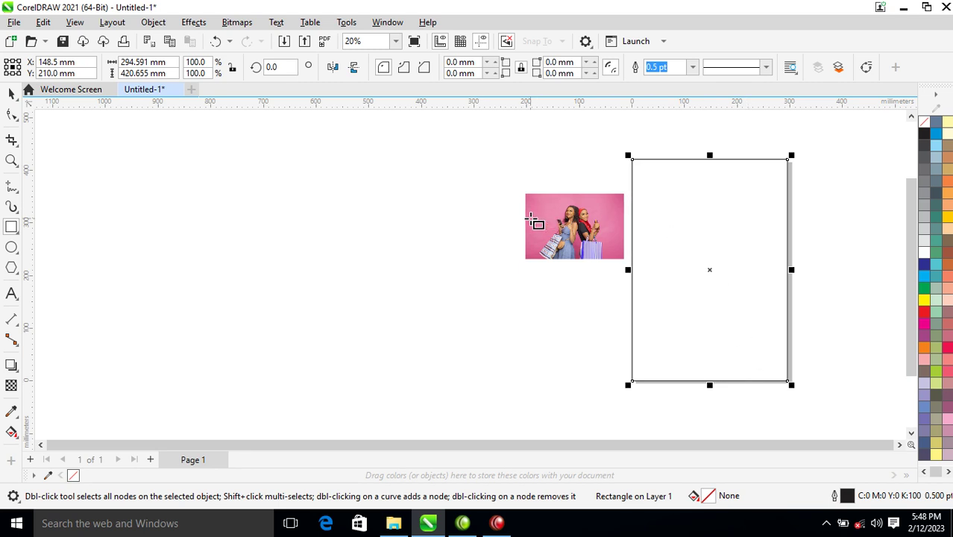
# Step: Duplicate the page rectangle and resize the copy into a full-width band on the lower half, ending just above the page's bottom edge
pyautogui.press('space')
pyautogui.press('z')
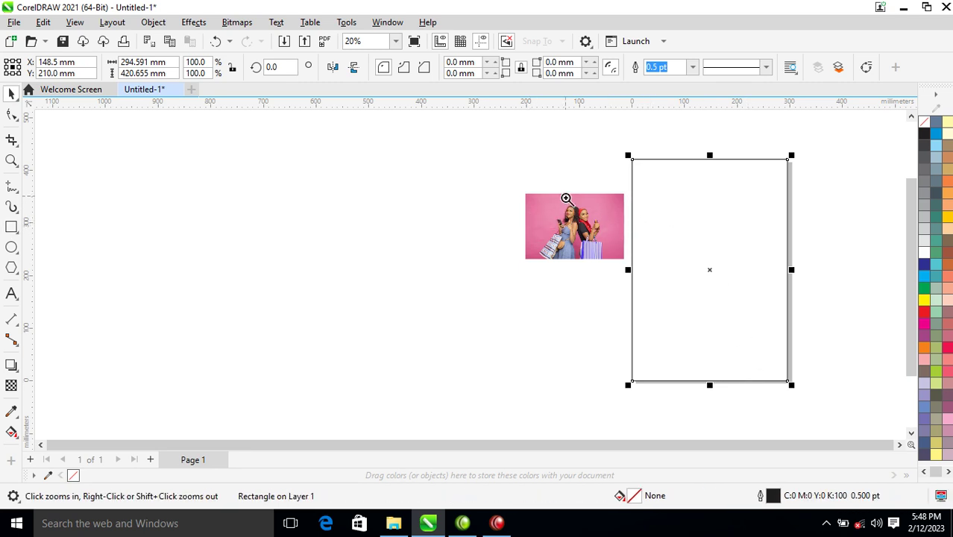
pyautogui.moveTo(388, 140); pyautogui.dragTo(814, 385)
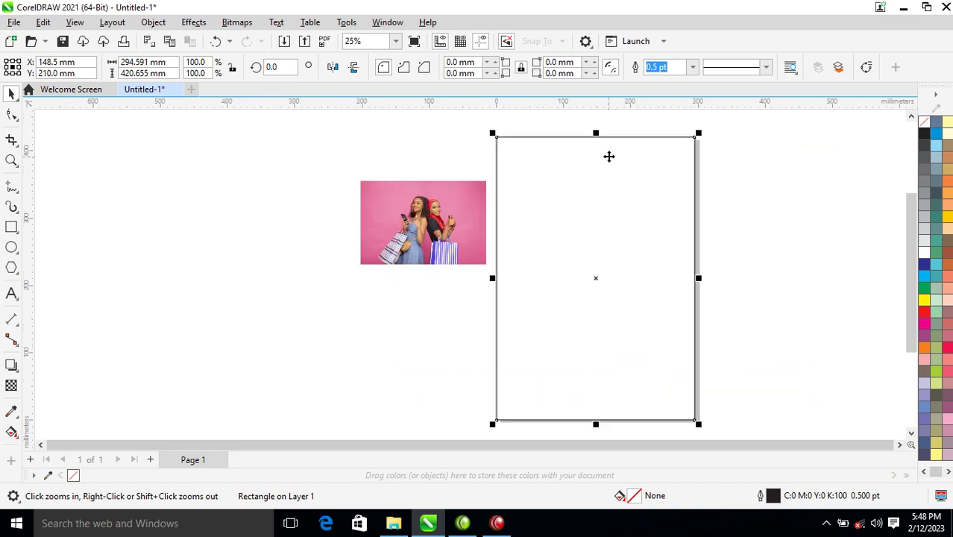
pyautogui.moveTo(596, 134); pyautogui.dragTo(615, 305)
pyautogui.moveTo(597, 424); pyautogui.dragTo(599, 404)
pyautogui.moveTo(595, 302); pyautogui.dragTo(599, 291)
# Step: Fill the page-sized background rectangle with a light magenta tint of C:0 M:10 Y:0 K:0
pyautogui.click(619, 190)
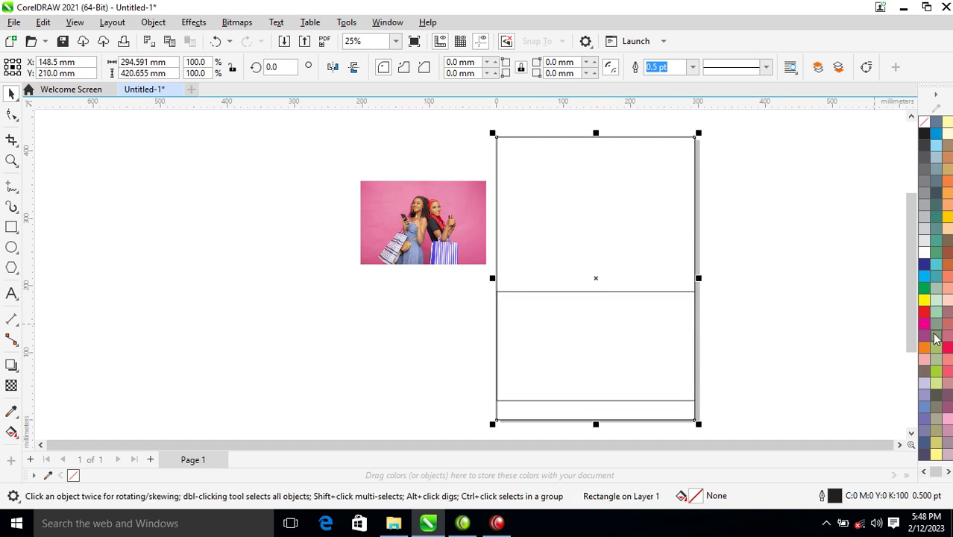
pyautogui.click(924, 252)
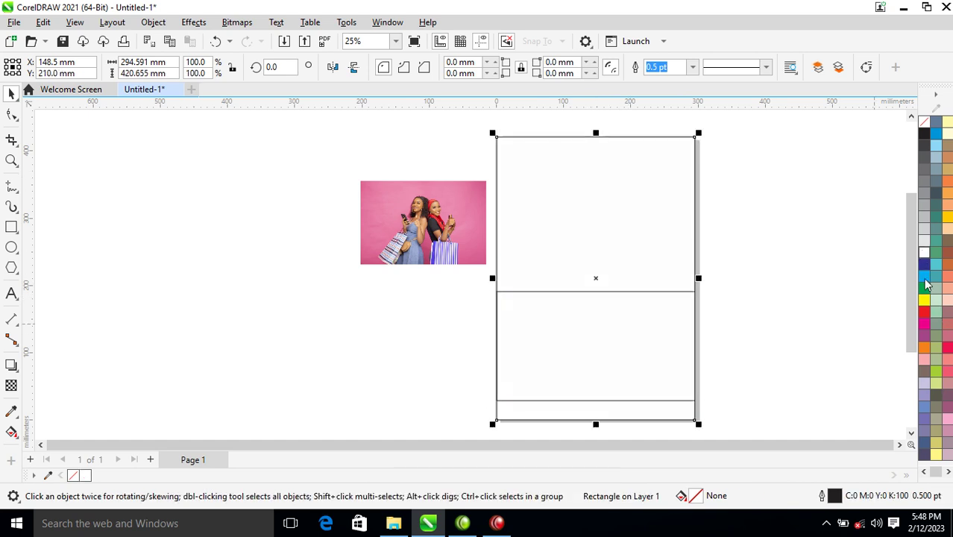
pyautogui.keyDown('ctrl'); pyautogui.click(925, 329); pyautogui.keyUp('ctrl')
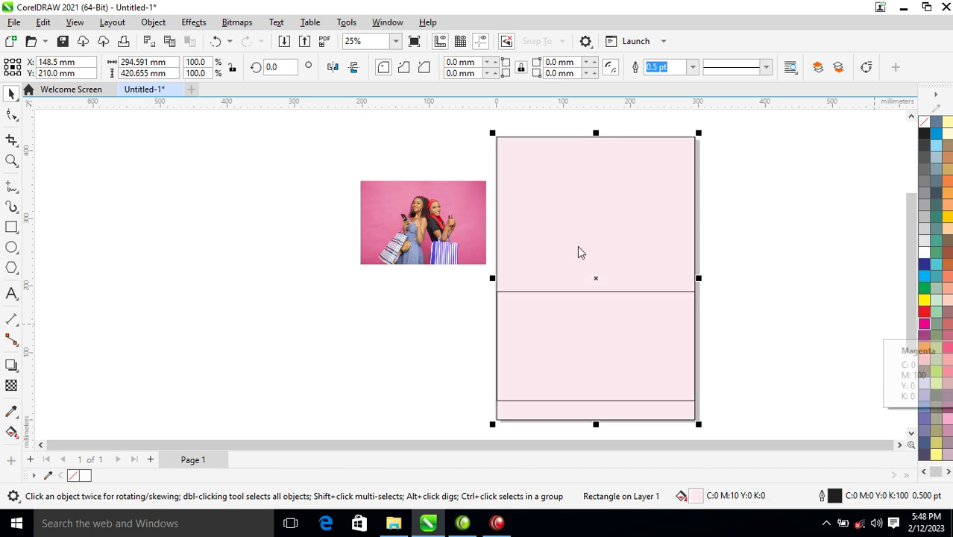
# Step: Draw a square about 51 mm wide near the page's upper edge and repeat it sideways into a row of four touching squares
pyautogui.click(12, 227)
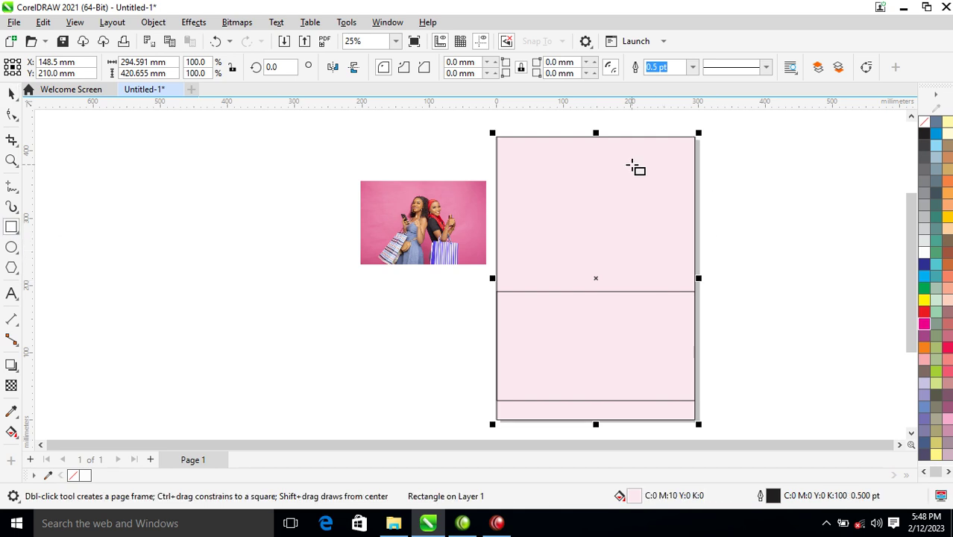
pyautogui.moveTo(538, 155); pyautogui.dragTo(568, 189)
pyautogui.press('space')
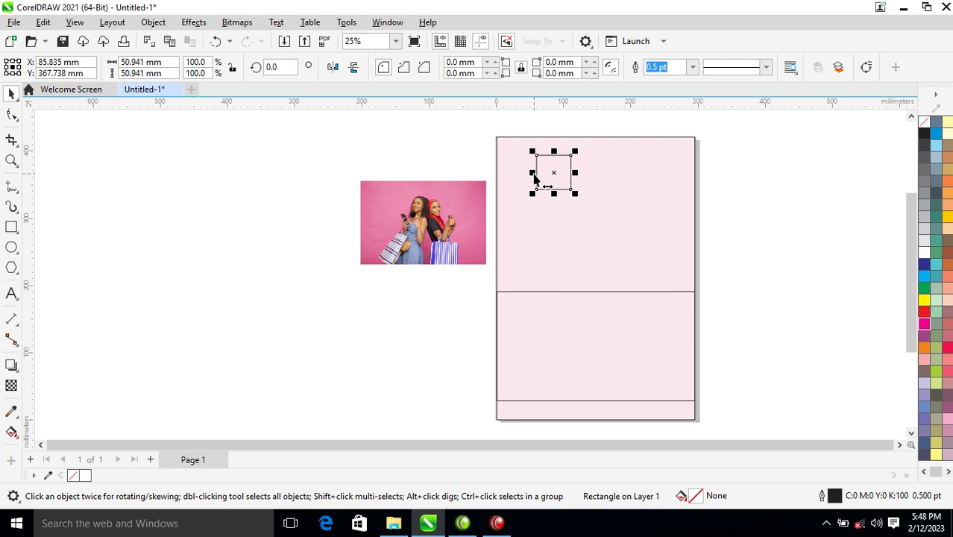
pyautogui.moveTo(534, 177); pyautogui.dragTo(594, 178)
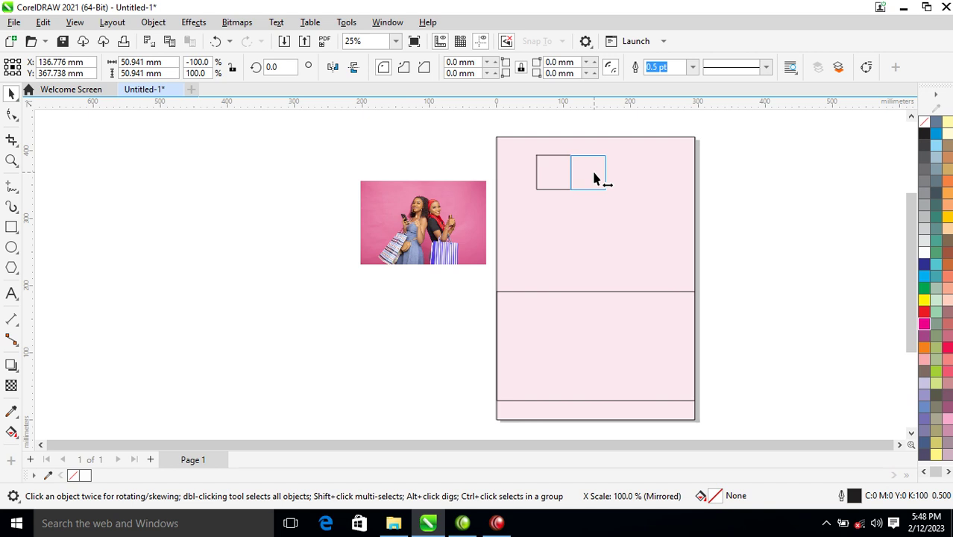
pyautogui.moveTo(594, 178); pyautogui.dragTo(593, 177)
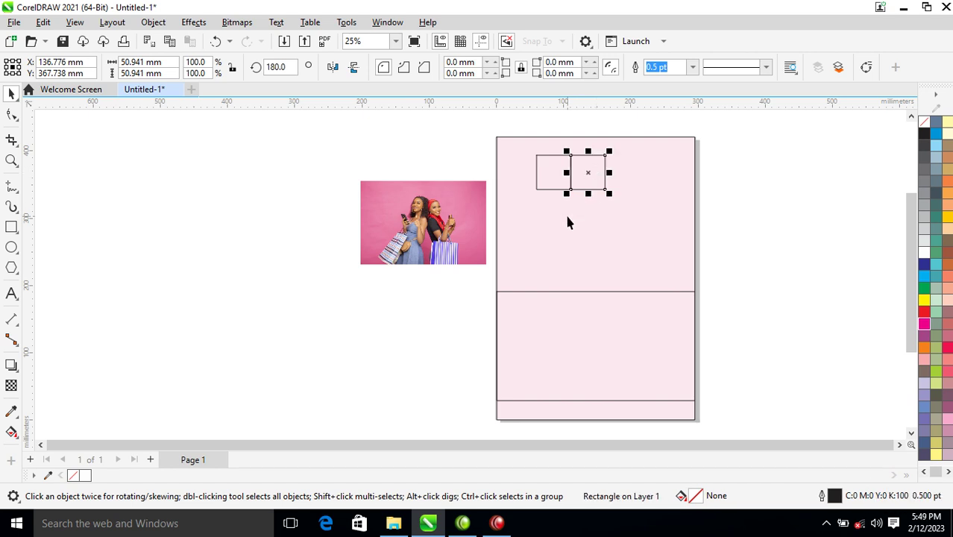
pyautogui.hotkey('ctrl', 'r')
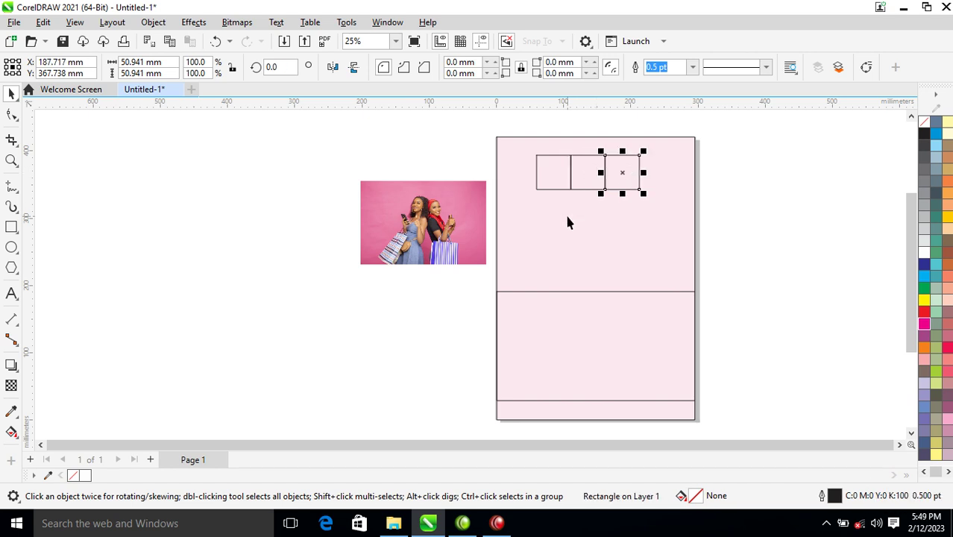
pyautogui.hotkey('ctrl', 'r')
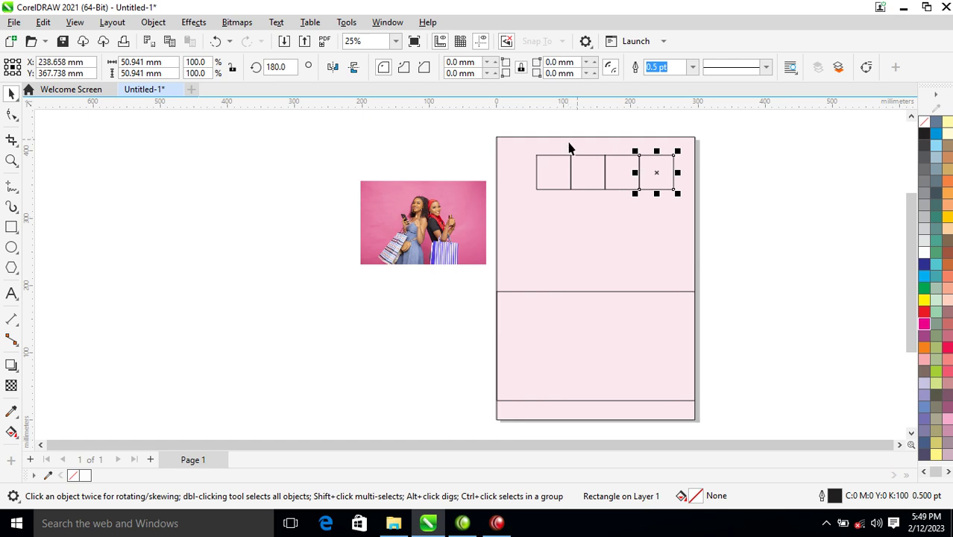
# Step: Select the row of four squares and repeat it downward to build a grid of six rows
pyautogui.moveTo(741, 144); pyautogui.dragTo(503, 224)
pyautogui.moveTo(602, 154); pyautogui.dragTo(608, 195)
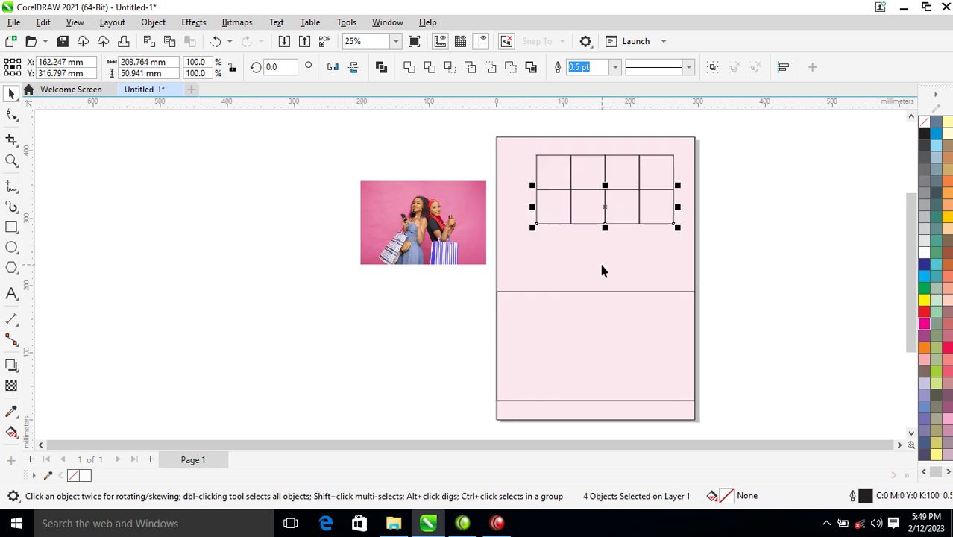
pyautogui.hotkey('ctrl', 't')
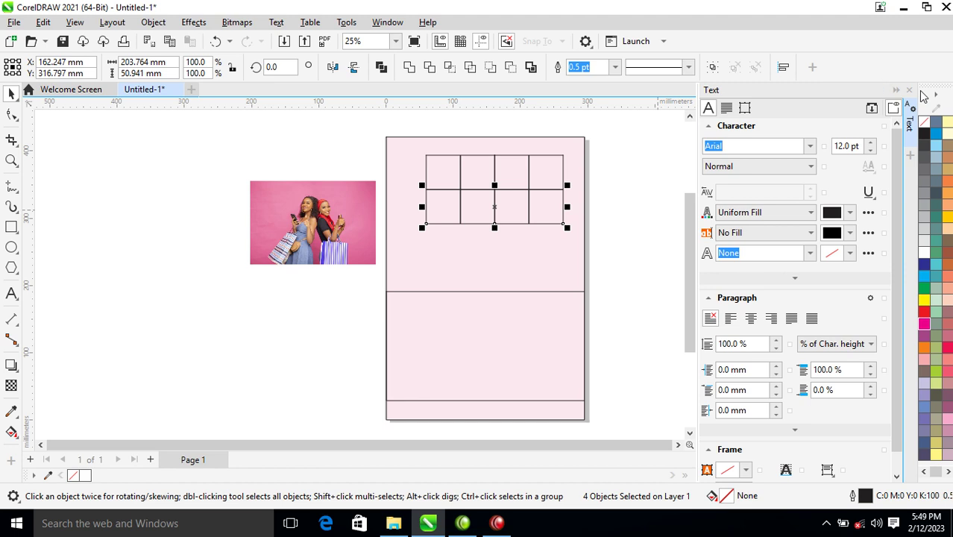
pyautogui.click(910, 91)
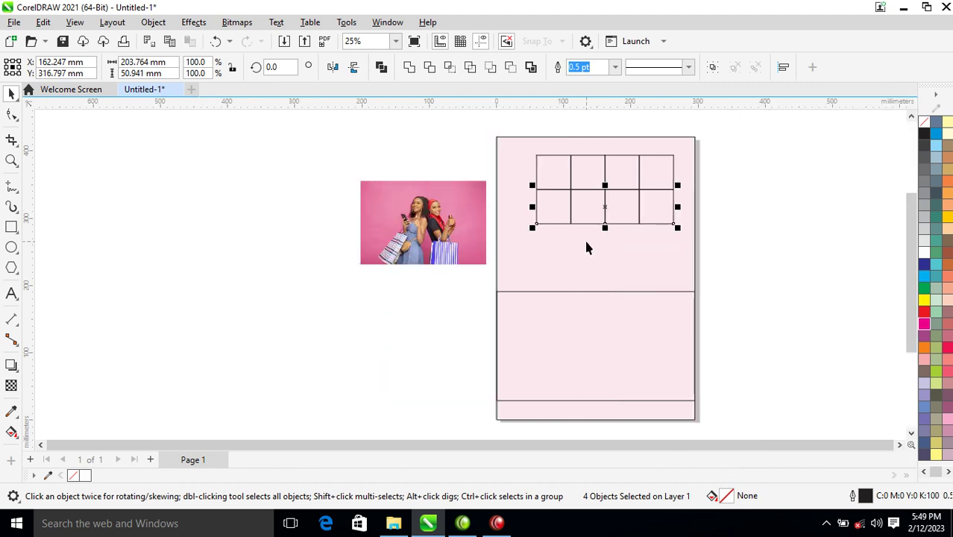
pyautogui.hotkey('ctrl', 'r')
pyautogui.hotkey('ctrl', 'r')
pyautogui.hotkey('ctrl', 'r')
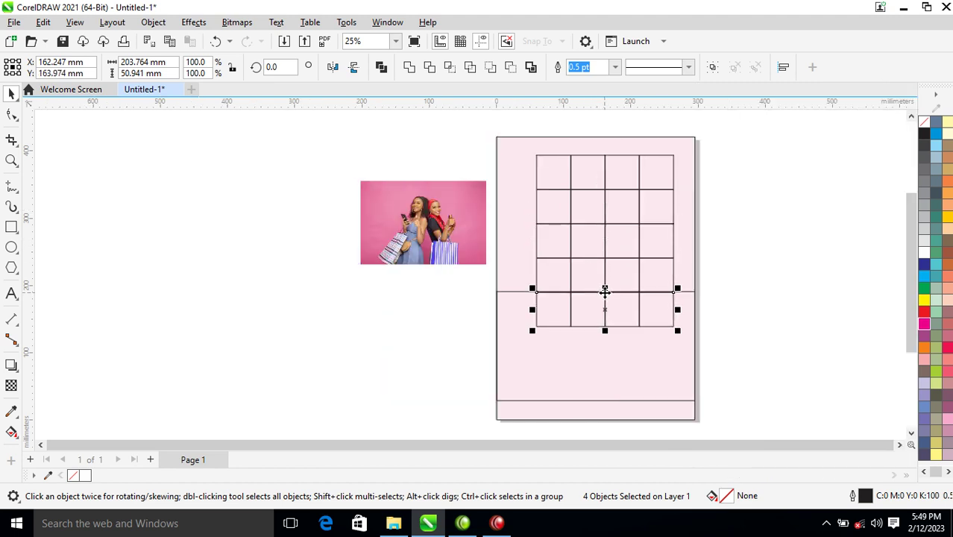
pyautogui.hotkey('ctrl', 'r')
# Step: Scale the whole grid down to about 128 by 191 mm and mirror a copy of it directly alongside, past the page's right edge
pyautogui.moveTo(518, 115); pyautogui.dragTo(687, 301)
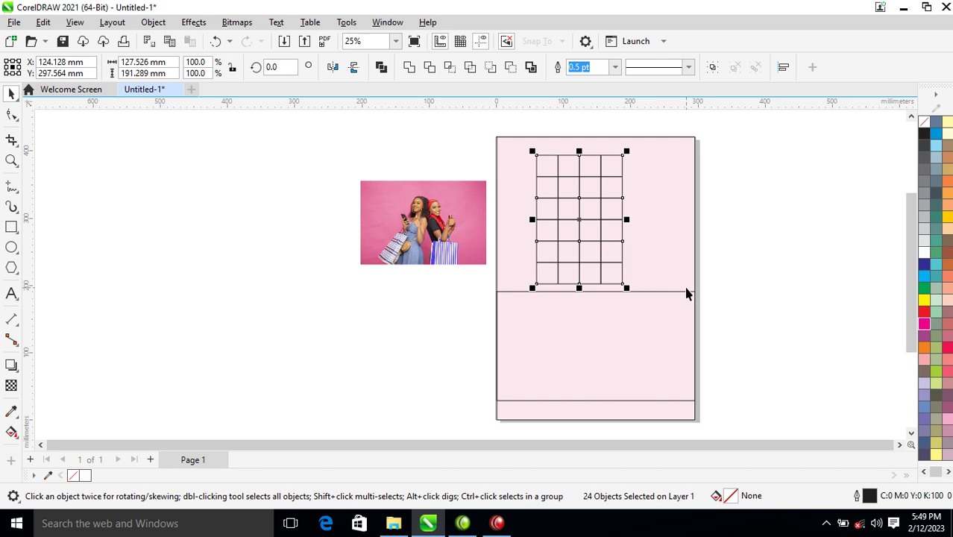
pyautogui.moveTo(589, 215); pyautogui.dragTo(616, 217)
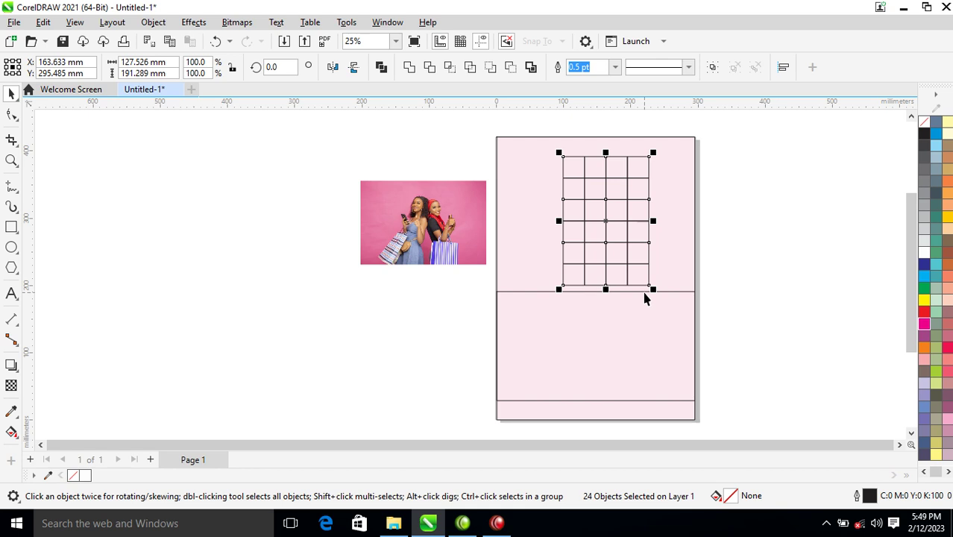
pyautogui.moveTo(560, 222); pyautogui.dragTo(687, 213)
# Step: Group all the squares of both grids and give the group a white outline, shifting it slightly left on the page
pyautogui.moveTo(818, 154); pyautogui.dragTo(534, 330)
pyautogui.hotkey('ctrl', 'g')
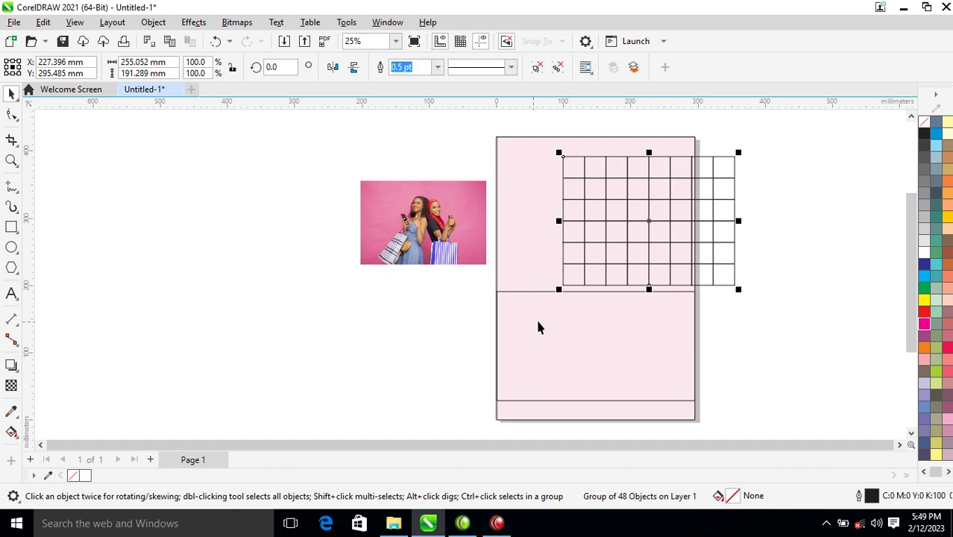
pyautogui.rightClick(927, 254)
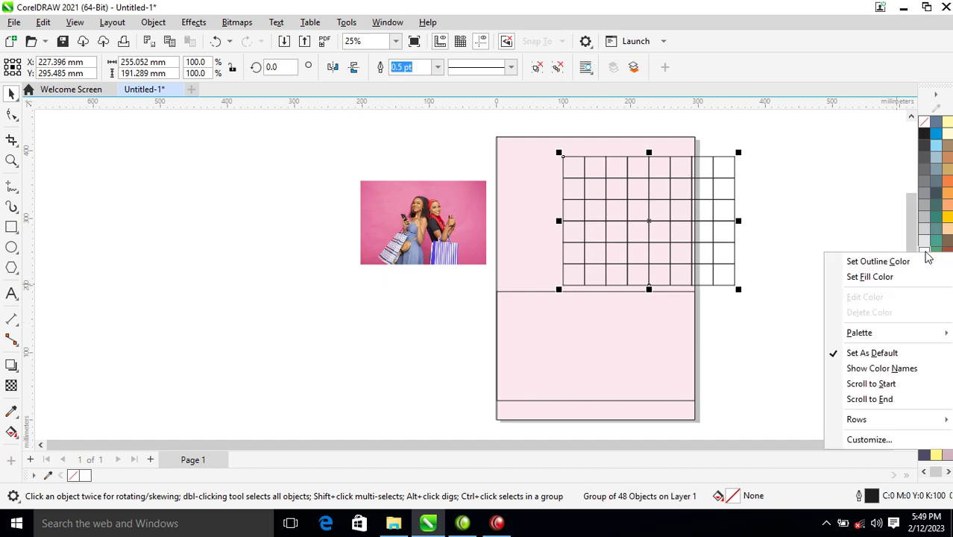
pyautogui.click(887, 263)
pyautogui.moveTo(652, 221); pyautogui.dragTo(628, 219)
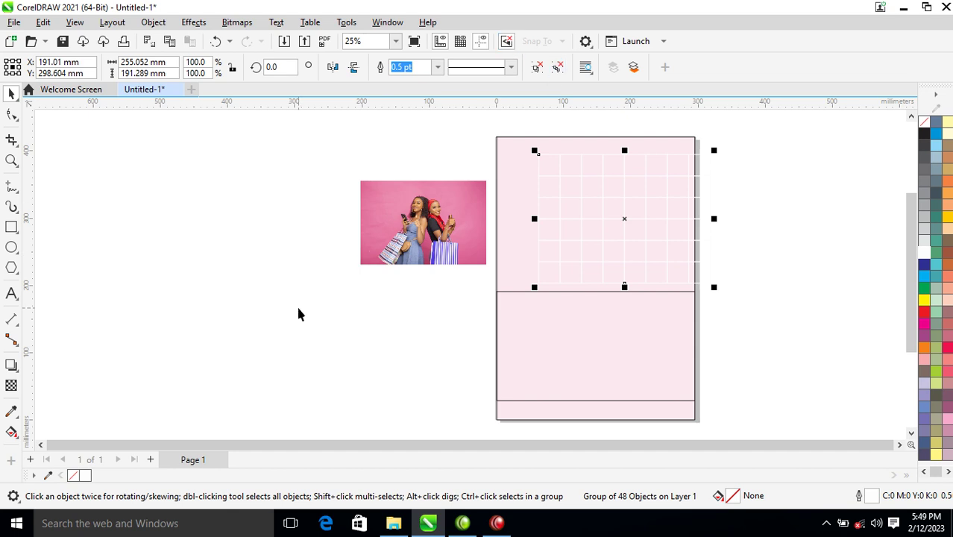
# Step: PowerClip the photo of the two women inside the grid of squares and move the grid to the page's upper right corner
pyautogui.click(434, 233)
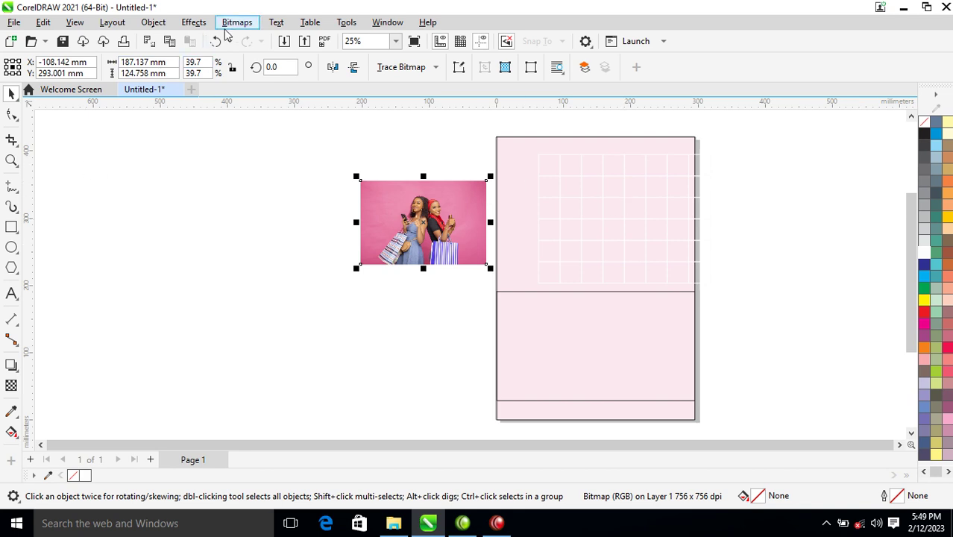
pyautogui.click(158, 26)
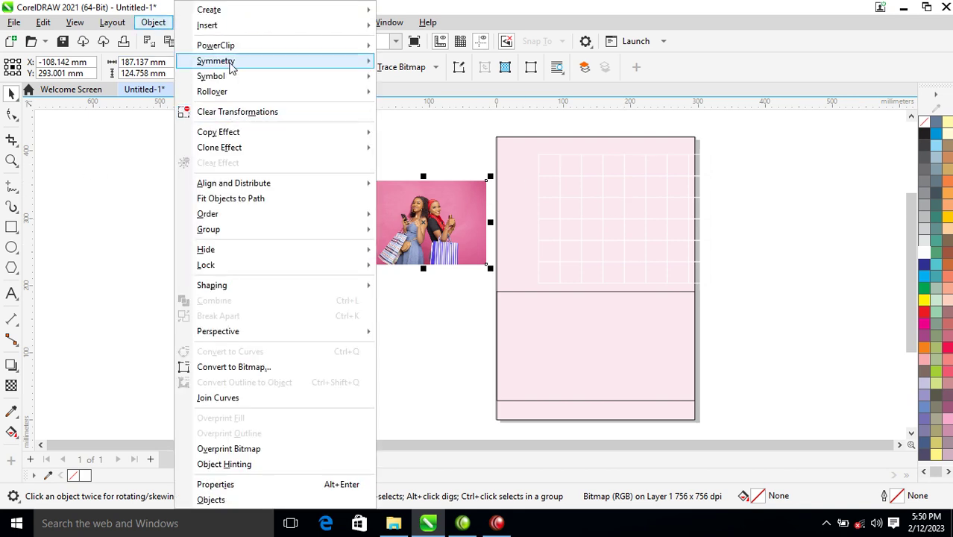
pyautogui.moveTo(231, 48)
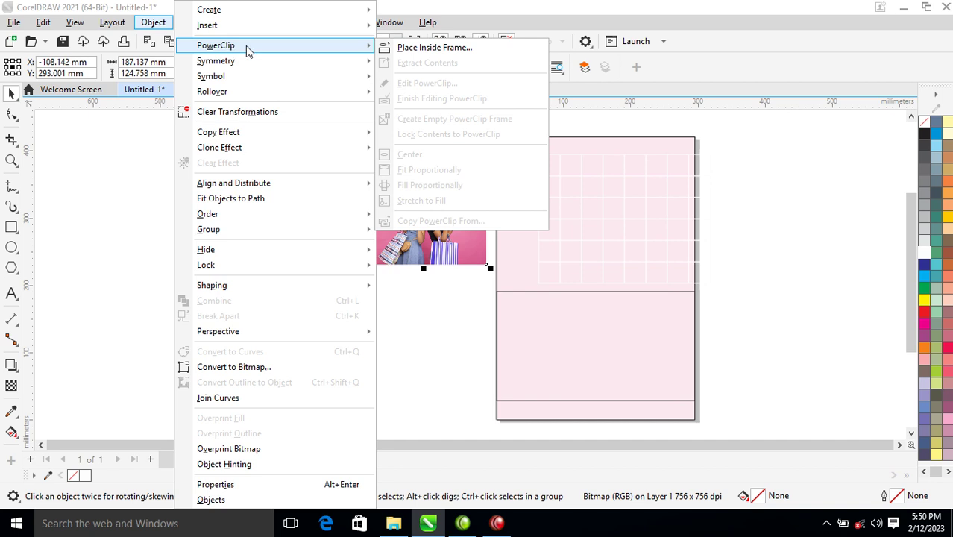
pyautogui.click(435, 48)
pyautogui.click(575, 208)
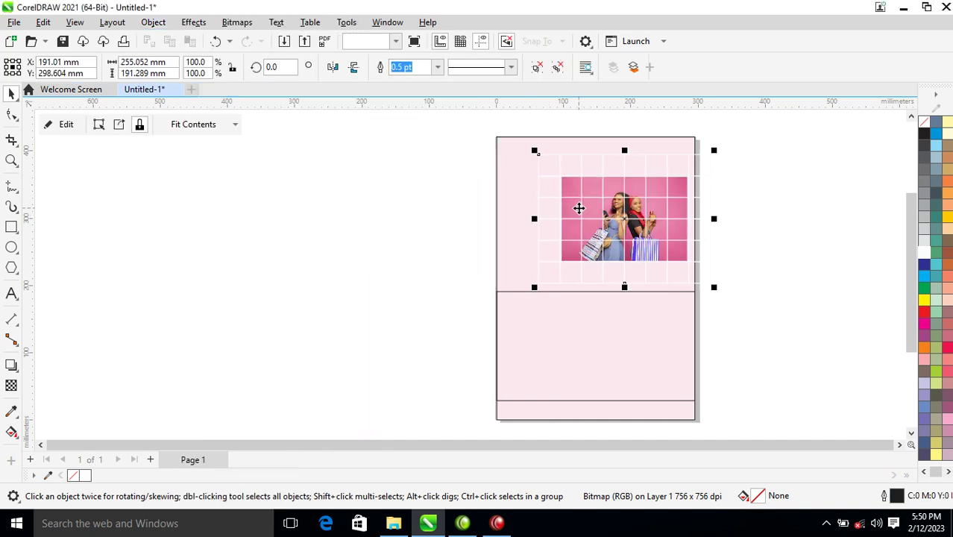
pyautogui.moveTo(634, 223); pyautogui.dragTo(646, 255)
pyautogui.moveTo(623, 225); pyautogui.dragTo(641, 212)
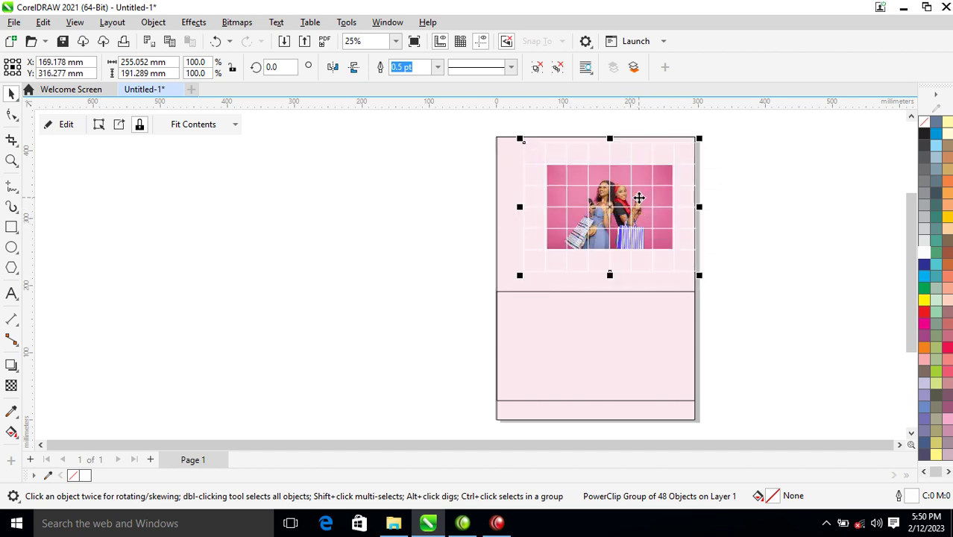
# Step: Select the photo inside the PowerClip and enlarge it to about 402 by 268 mm so it fills the grid
pyautogui.keyDown('alt'); pyautogui.click(640, 197); pyautogui.keyUp('alt')
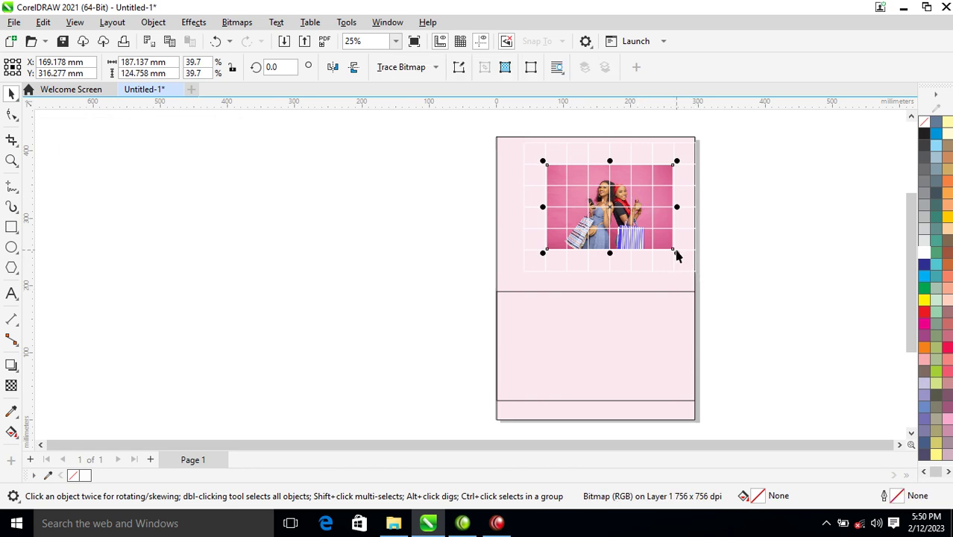
pyautogui.moveTo(677, 253); pyautogui.dragTo(747, 303)
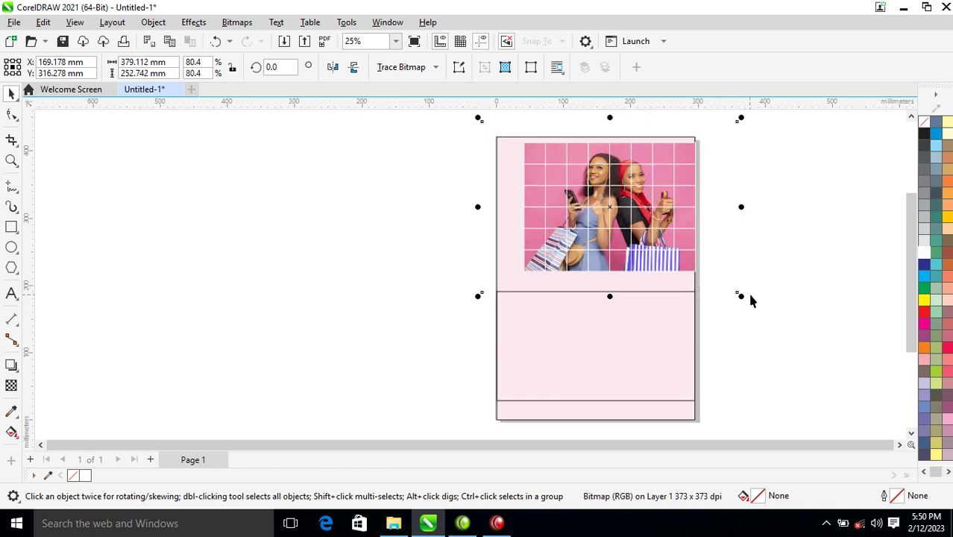
pyautogui.moveTo(742, 298)
pyautogui.mouseDown()
pyautogui.moveTo(772, 337)
pyautogui.moveTo(746, 302)
pyautogui.mouseUp()
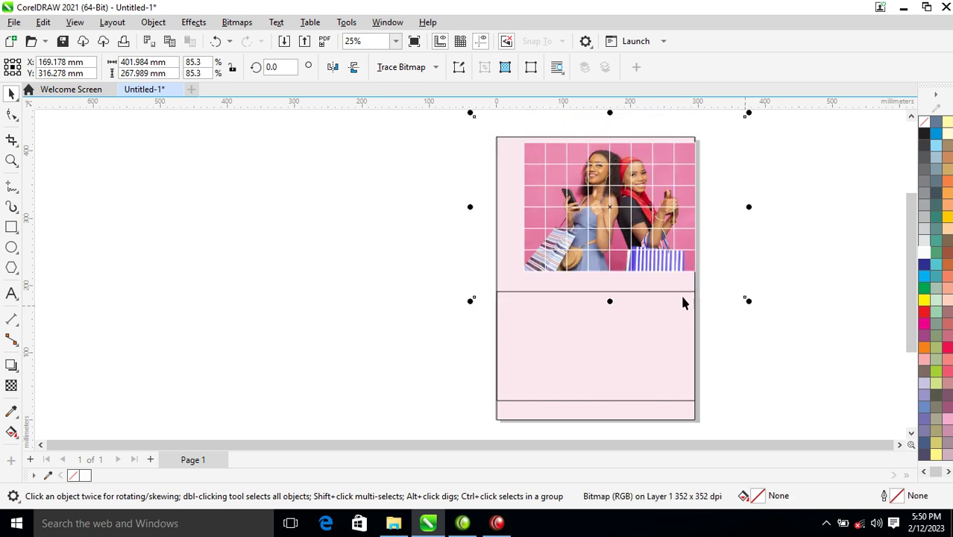
# Step: Move the photo grid to about X 151.5, Y 301.7 mm, inside the page's upper area, and ungroup it into individual squares
pyautogui.click(747, 238)
pyautogui.click(656, 217)
pyautogui.moveTo(665, 192); pyautogui.dragTo(654, 202)
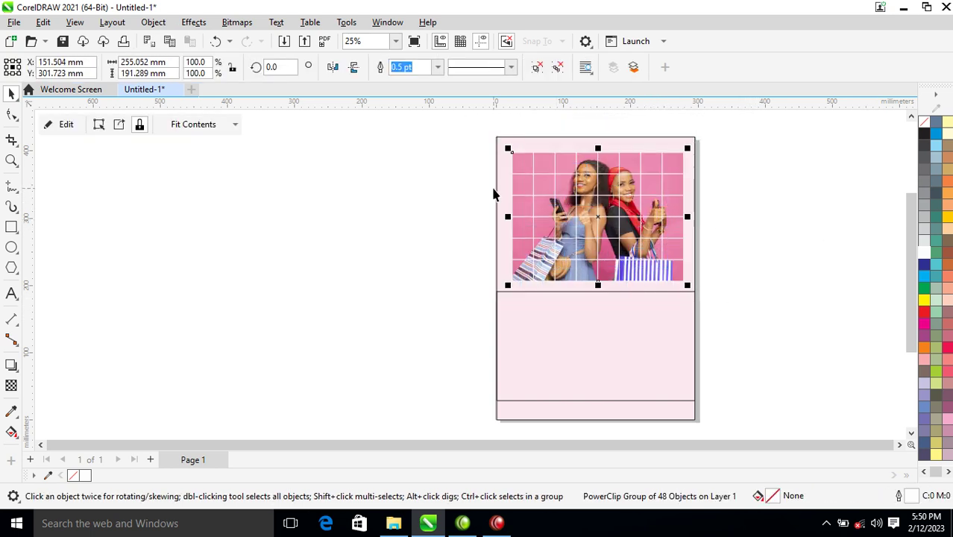
pyautogui.press('z')
pyautogui.moveTo(454, 132); pyautogui.dragTo(762, 320)
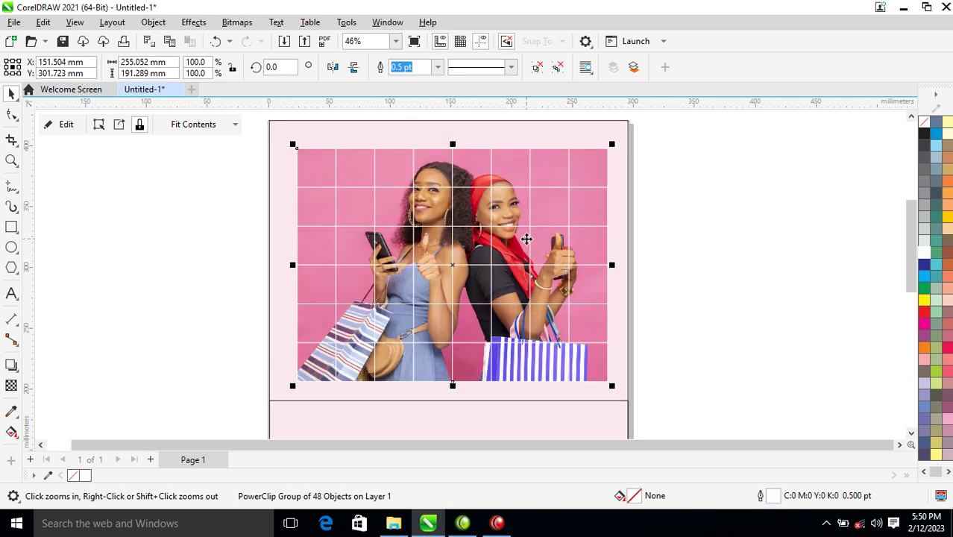
pyautogui.click(558, 68)
pyautogui.click(717, 282)
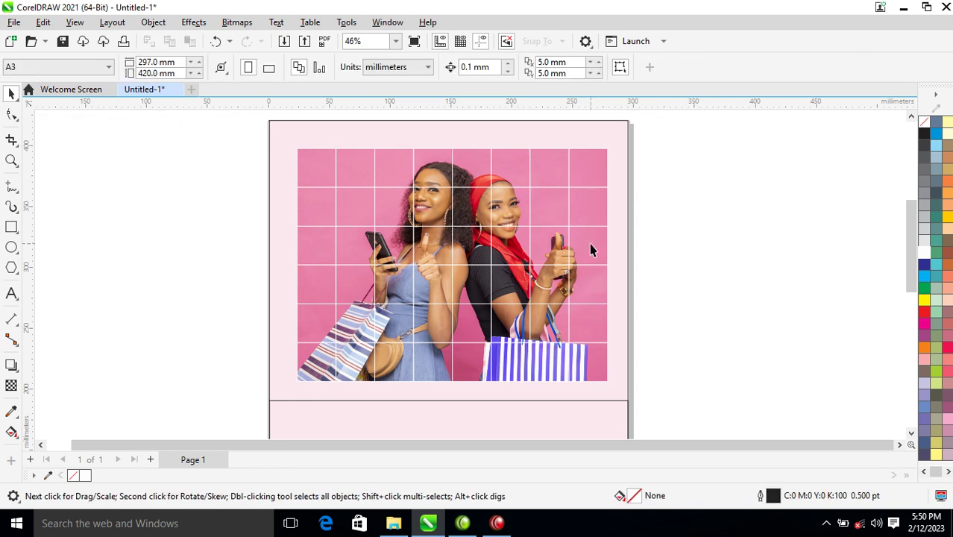
# Step: Delete the four squares in the grid's upper left corner and the third square down in the second column
pyautogui.click(313, 170)
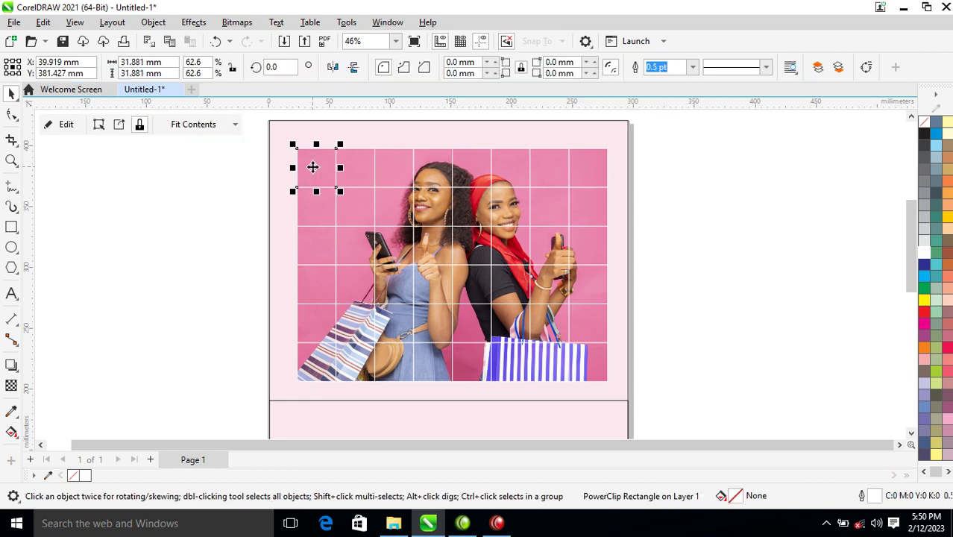
pyautogui.moveTo(312, 167); pyautogui.dragTo(343, 206)
pyautogui.hotkey('ctrl', 'z')
pyautogui.click(360, 196)
pyautogui.click(359, 164)
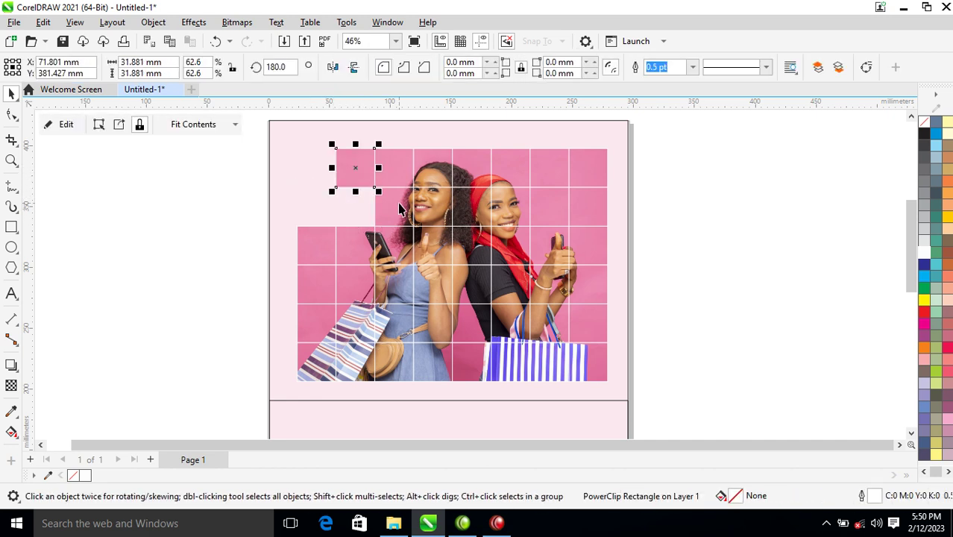
pyautogui.press('Delete')
pyautogui.click(355, 243)
pyautogui.press('Delete')
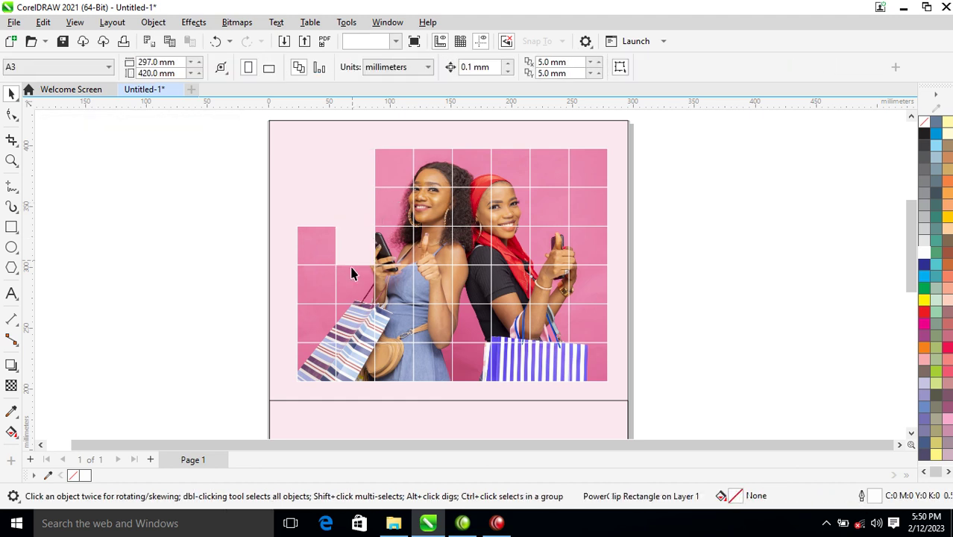
# Step: Delete the third, fourth and fifth squares of the grid's first column, leaving its bottom square
pyautogui.click(324, 259)
pyautogui.press('Delete')
pyautogui.click(319, 280)
pyautogui.press('Delete')
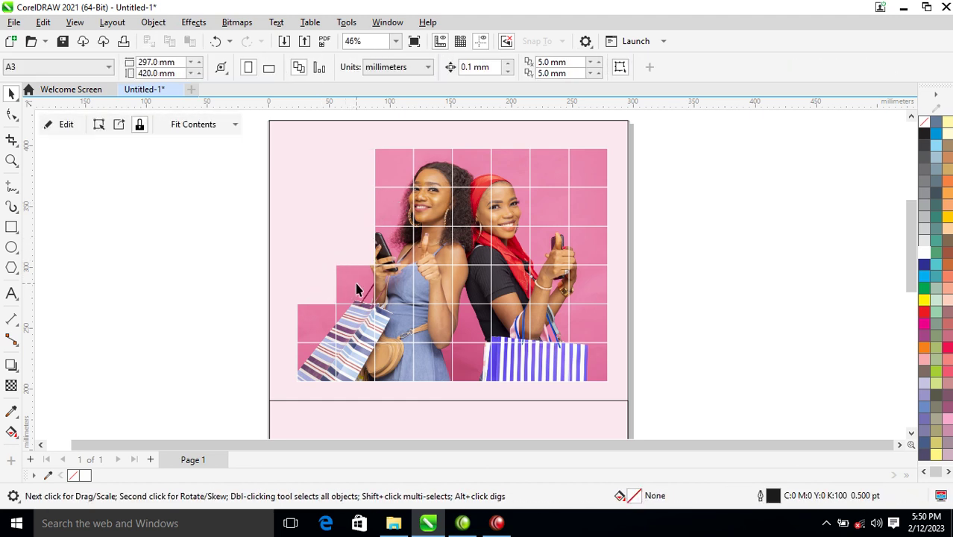
pyautogui.click(356, 285)
pyautogui.click(317, 325)
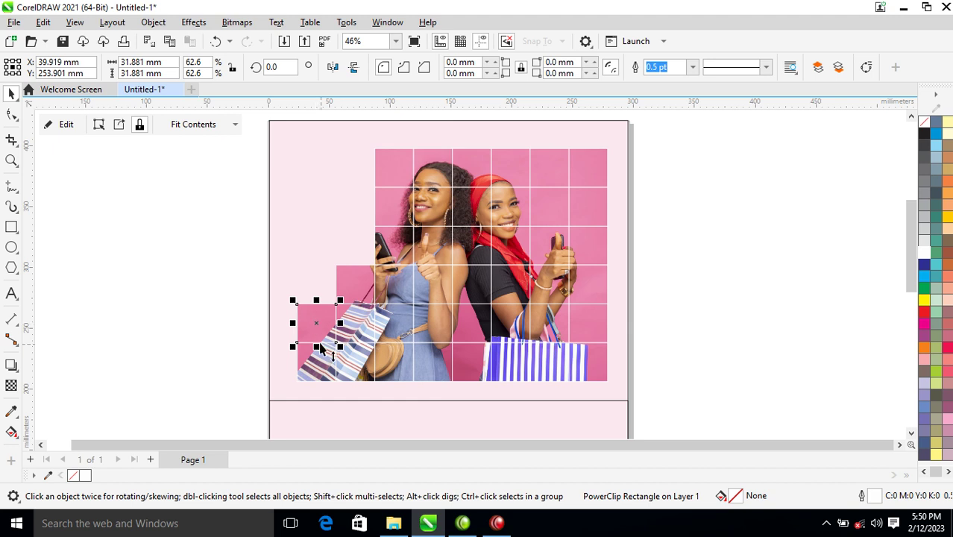
pyautogui.press('Delete')
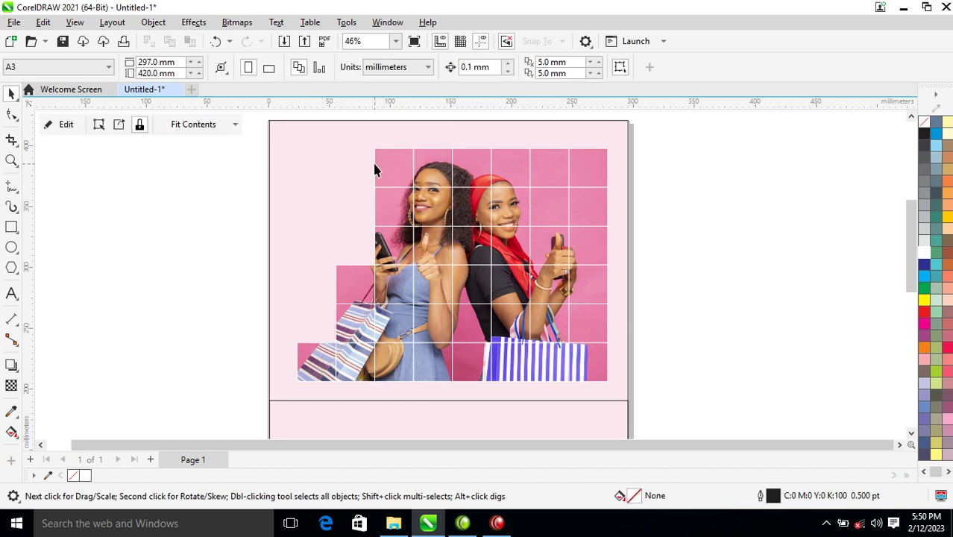
# Step: Delete the top two squares of the grid's third column
pyautogui.click(380, 170)
pyautogui.press('Delete')
pyautogui.click(381, 209)
pyautogui.press('Delete')
# Step: Delete the top squares of the grid's sixth and seventh columns and the seventh column's second square
pyautogui.click(548, 166)
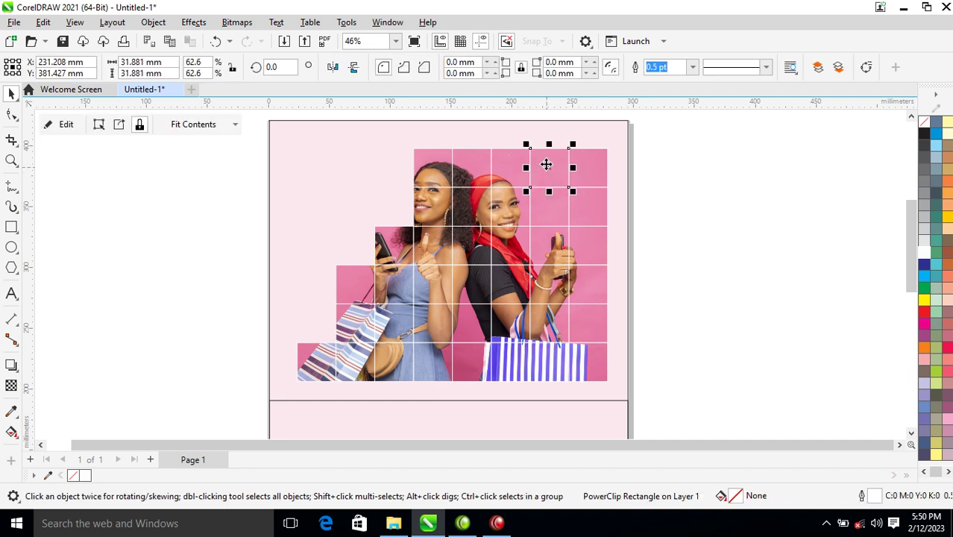
pyautogui.press('Delete')
pyautogui.click(511, 164)
pyautogui.press('Delete')
pyautogui.click(549, 213)
pyautogui.press('Delete')
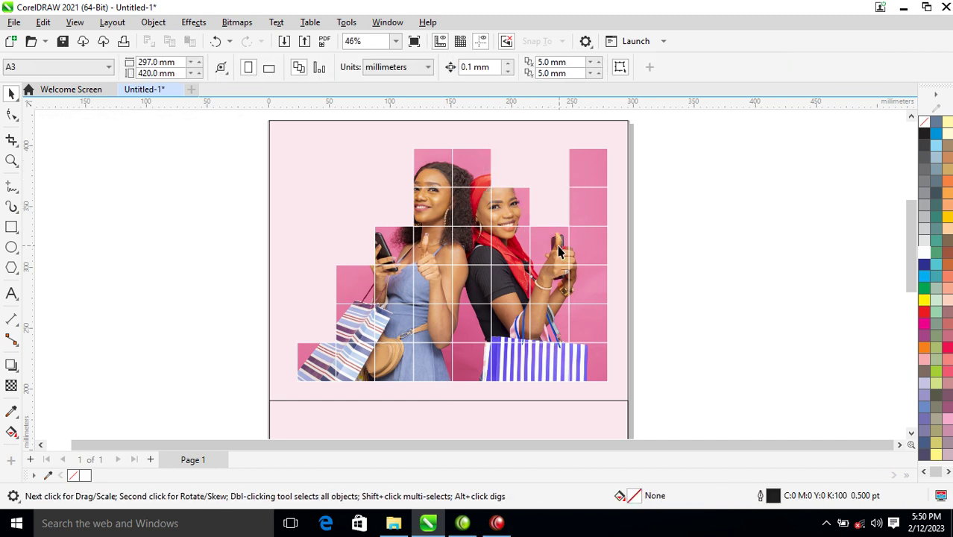
# Step: Delete the upper three squares of the grid's rightmost column
pyautogui.click(599, 238)
pyautogui.press('Delete')
pyautogui.click(597, 209)
pyautogui.press('Delete')
pyautogui.click(595, 174)
pyautogui.press('Delete')
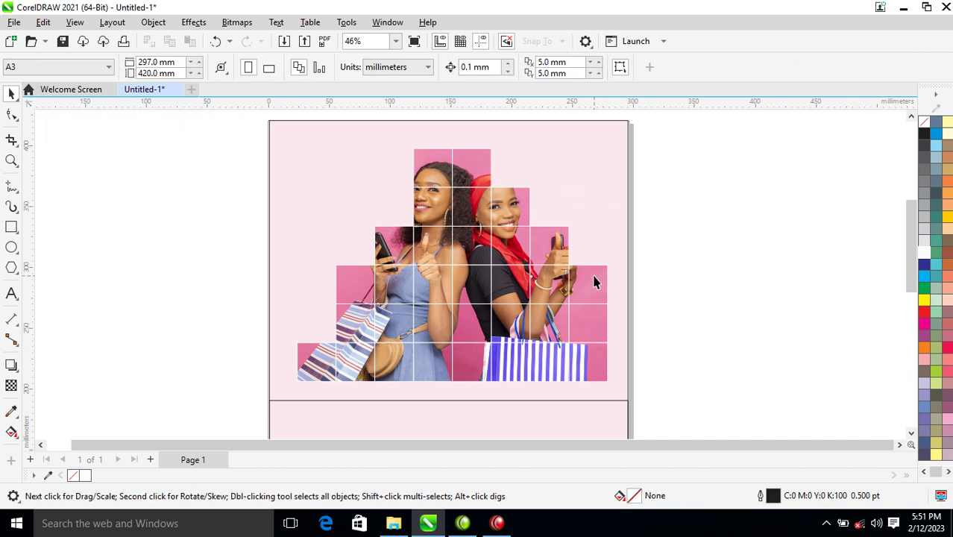
# Step: Delete the remaining three squares of the rightmost column and the bottom square of the seventh column
pyautogui.click(595, 282)
pyautogui.press('Delete')
pyautogui.click(592, 328)
pyautogui.press('Delete')
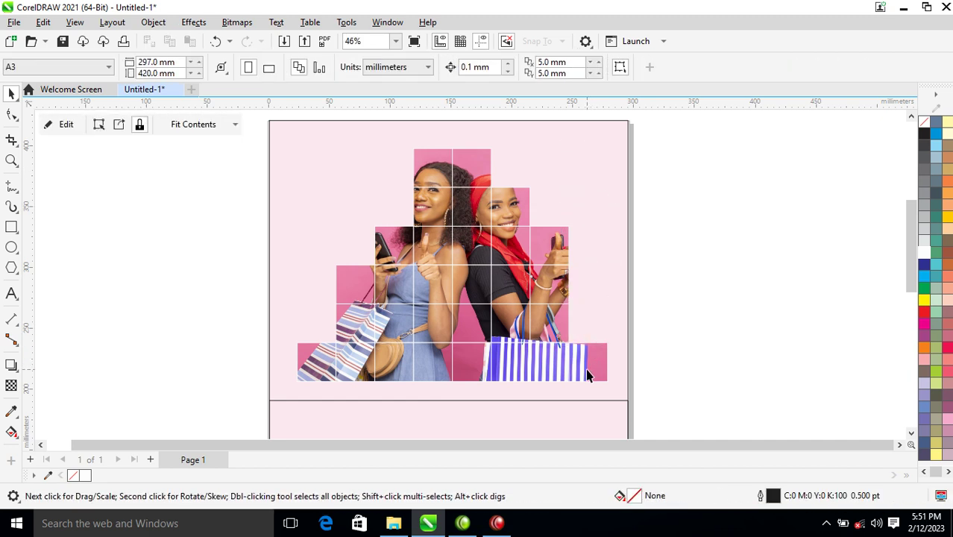
pyautogui.click(588, 375)
pyautogui.press('Delete')
pyautogui.click(547, 377)
pyautogui.press('Delete')
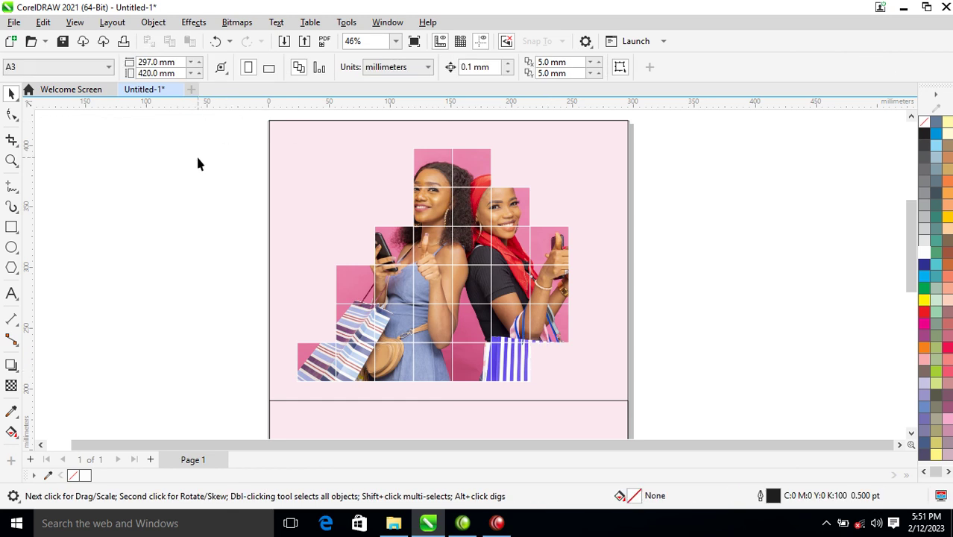
# Step: Shift all the remaining photo squares slightly right and set their outline width to 2 pt
pyautogui.moveTo(627, 388); pyautogui.dragTo(634, 398)
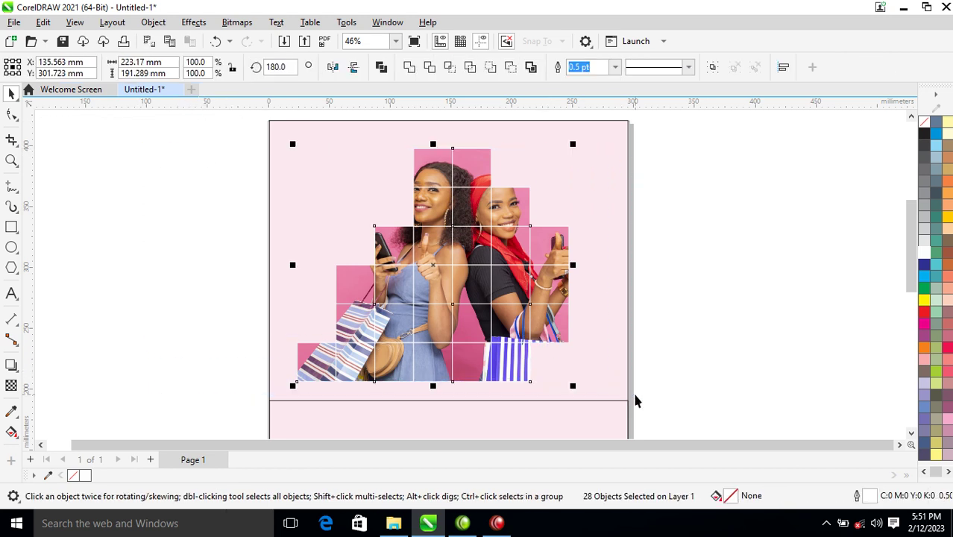
pyautogui.moveTo(476, 187); pyautogui.dragTo(491, 186)
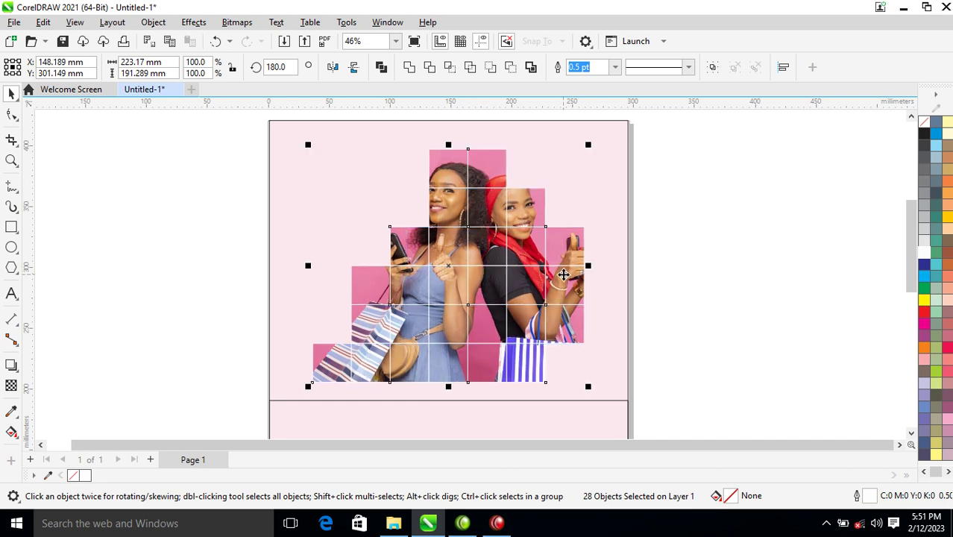
pyautogui.press('F12')
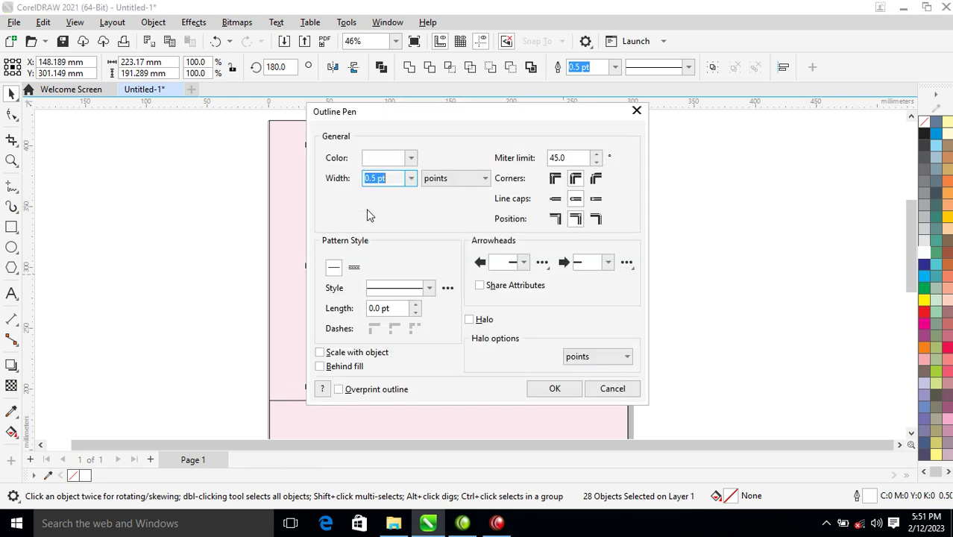
pyautogui.write('2')
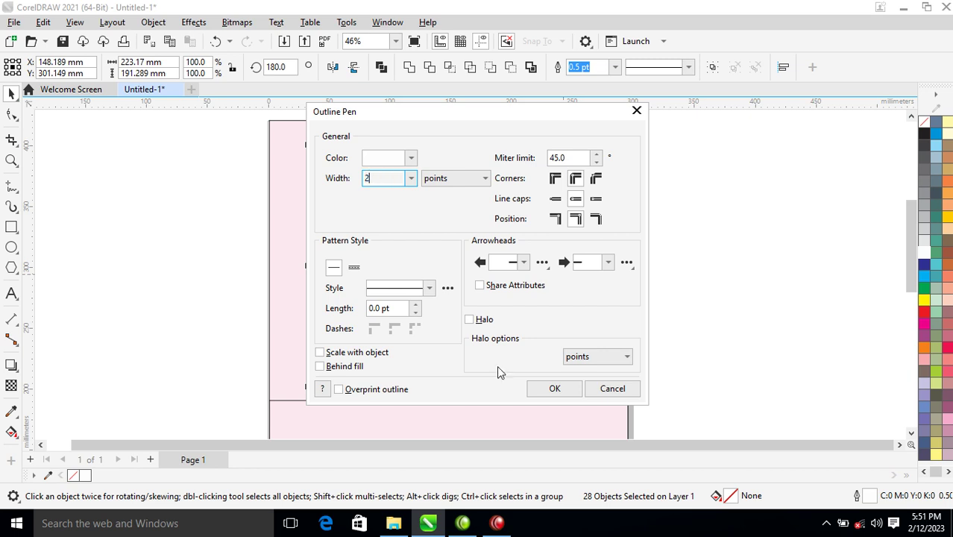
pyautogui.click(555, 391)
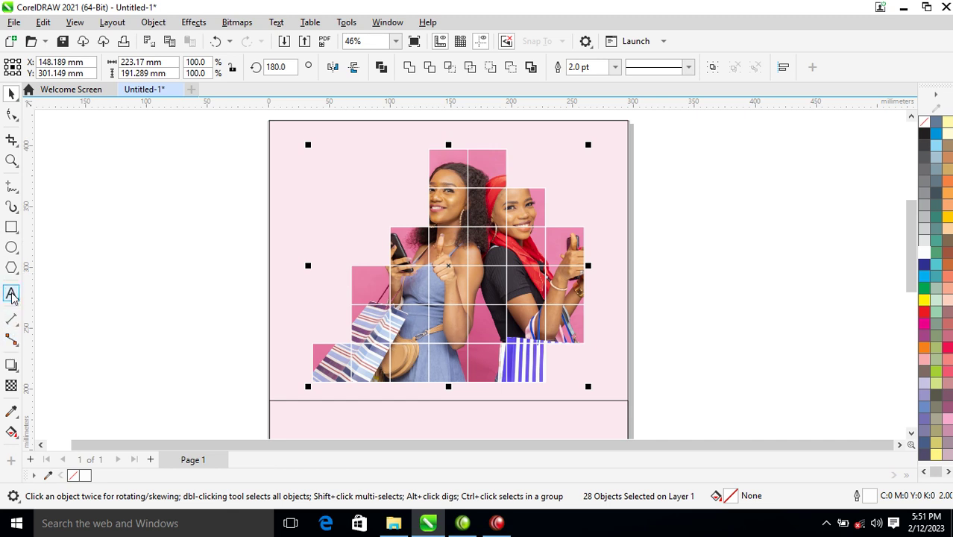
# Step: Add the artistic text "LadiesCrib" in the empty area to the left of the women's heads
pyautogui.click(11, 296)
pyautogui.click(319, 165)
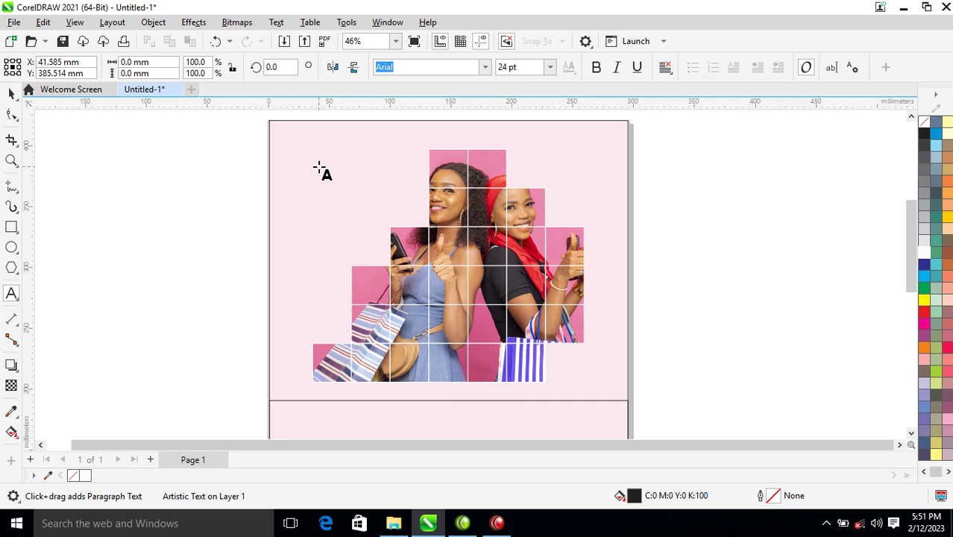
pyautogui.write('Lad')
pyautogui.write('iesCrib')
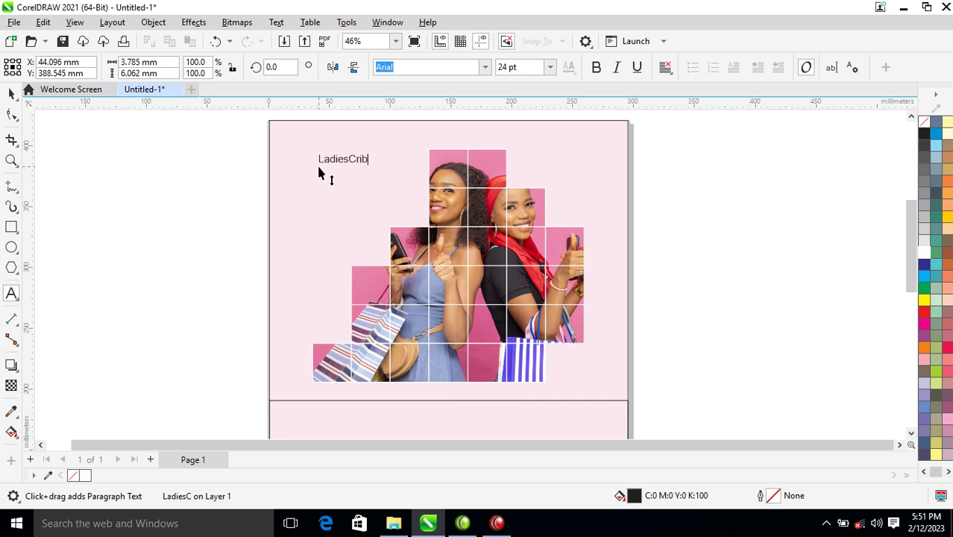
pyautogui.hotkey('ctrl', 'space')
pyautogui.moveTo(351, 167); pyautogui.dragTo(344, 184)
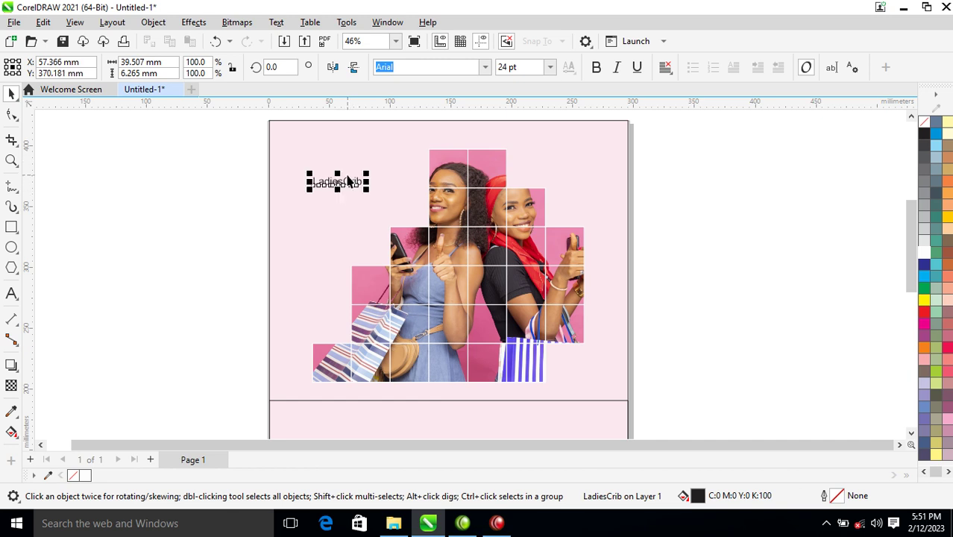
# Step: Enlarge the LadiesCrib text to about 88 by 14 mm and fill it with magenta
pyautogui.click(385, 202)
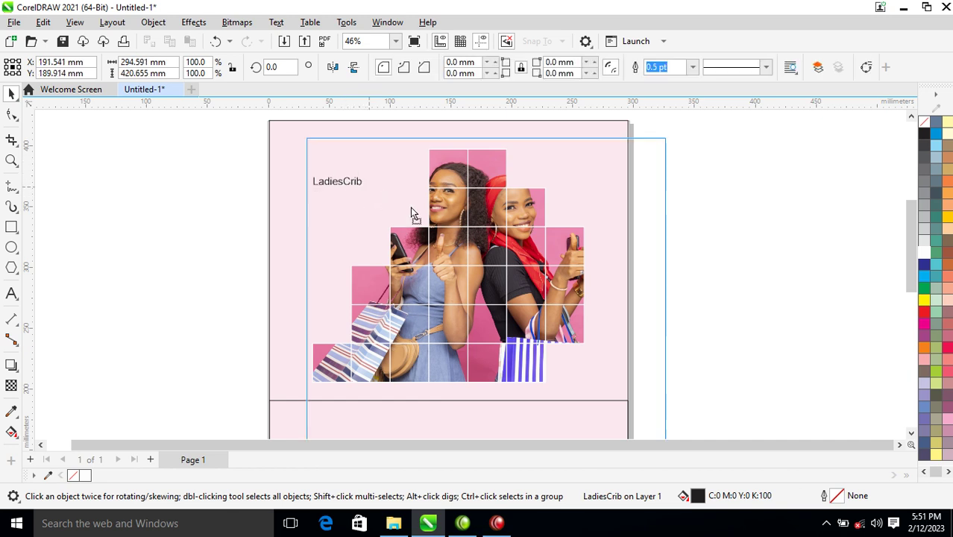
pyautogui.press('Escape')
pyautogui.click(358, 173)
pyautogui.click(362, 188)
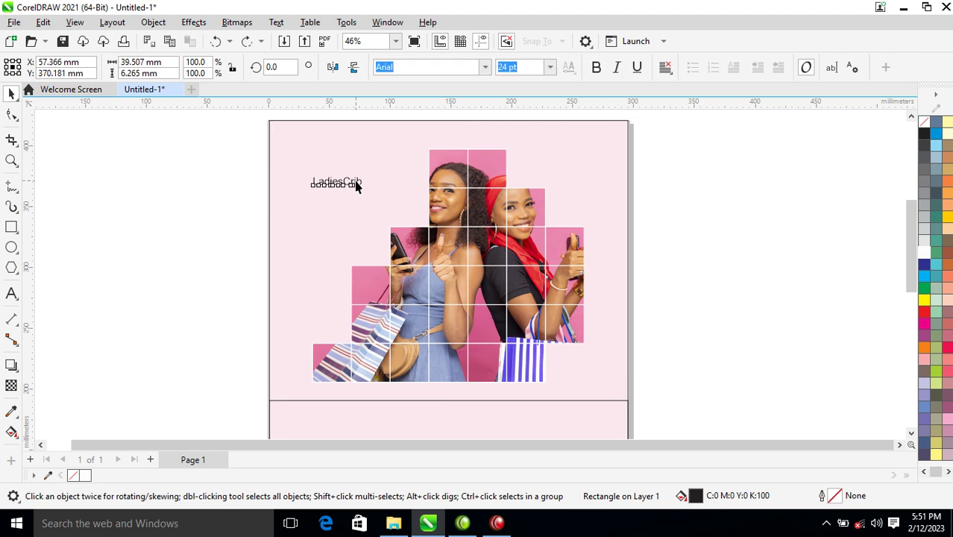
pyautogui.moveTo(366, 193); pyautogui.dragTo(415, 241)
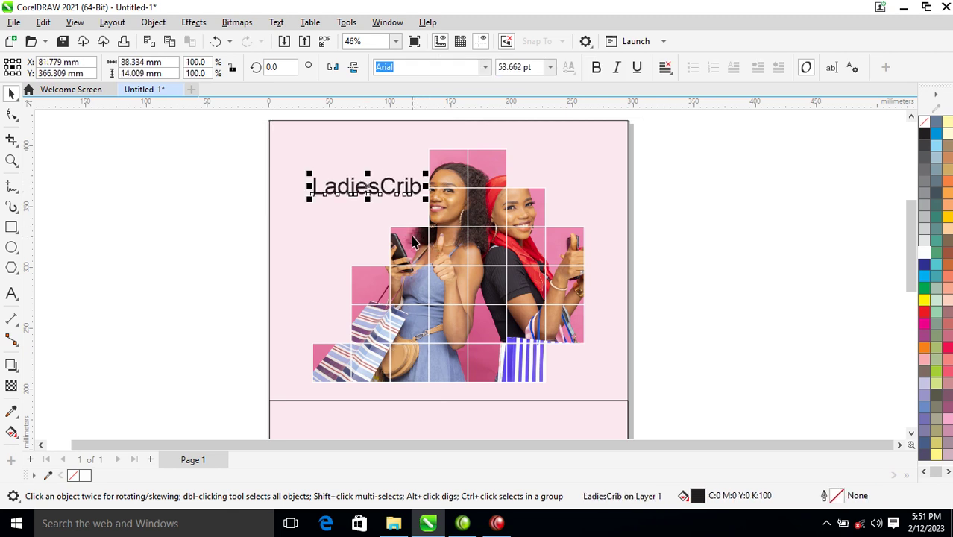
pyautogui.click(925, 324)
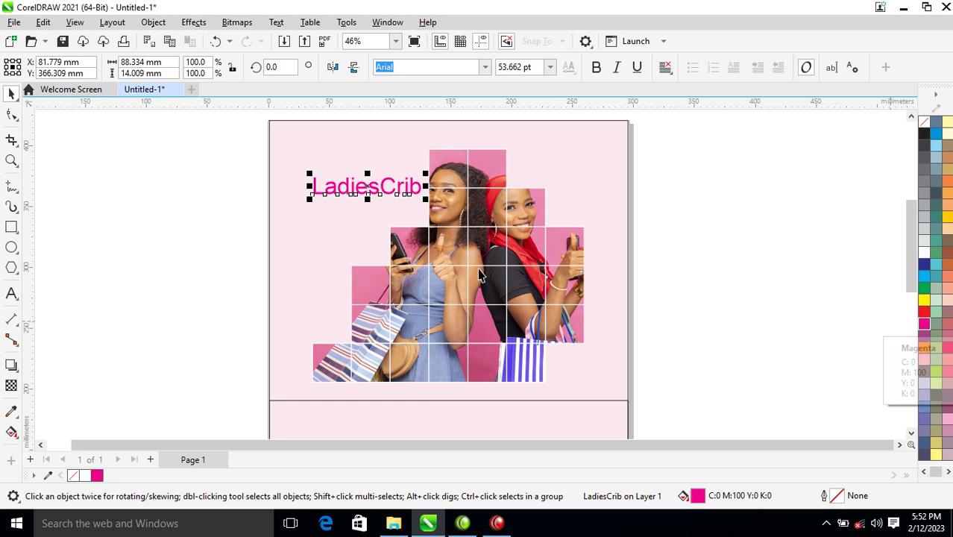
# Step: Make the "Crib" part of the LadiesCrib text bold and black
pyautogui.doubleClick(379, 187)
pyautogui.moveTo(380, 187); pyautogui.dragTo(447, 188)
pyautogui.click(597, 67)
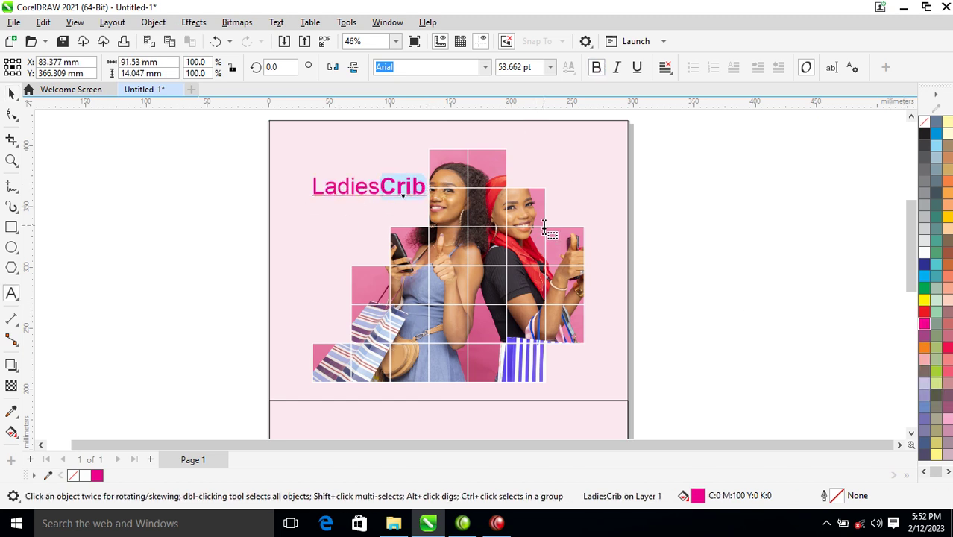
pyautogui.click(925, 133)
pyautogui.hotkey('ctrl', 'space')
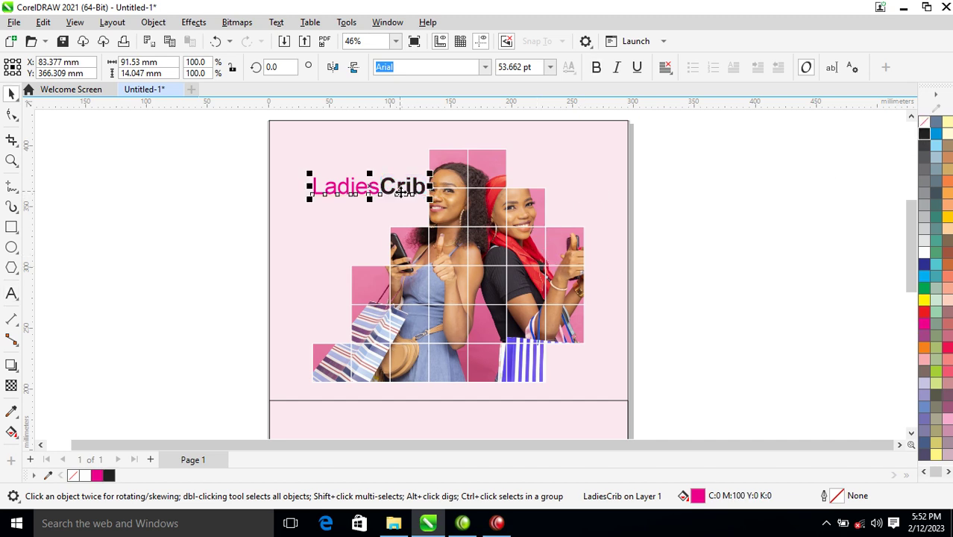
# Step: Duplicate the LadiesCrib text to the upper right of the mosaic and replace the copy's wording with "A CHOP FULL OF GIFTS FOR LADIES"
pyautogui.moveTo(414, 195); pyautogui.dragTo(622, 162)
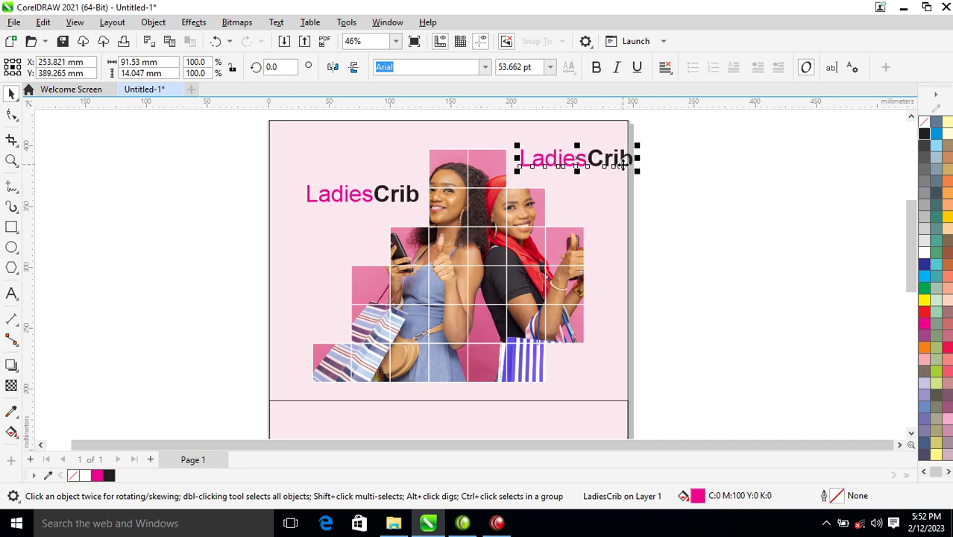
pyautogui.doubleClick(623, 165)
pyautogui.hotkey('ctrl', 'a')
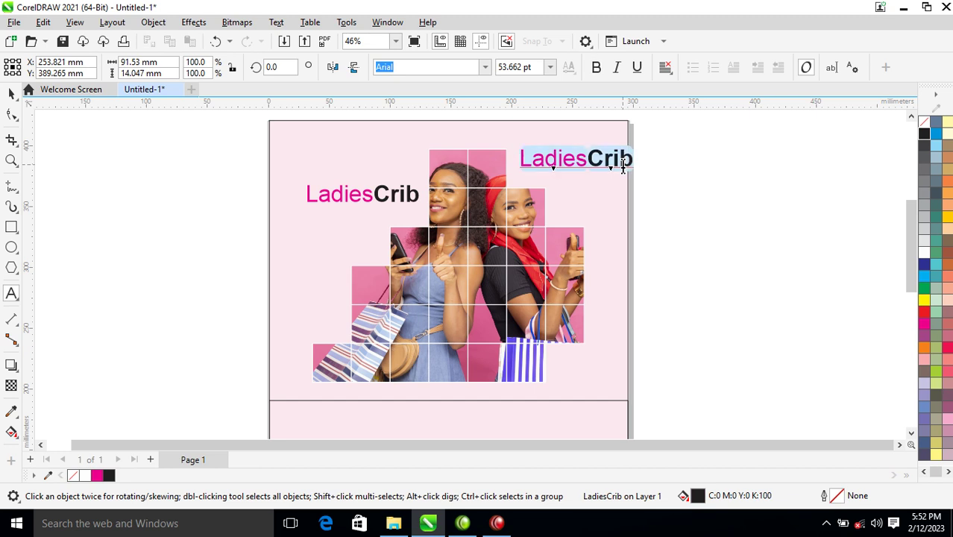
pyautogui.write('A')
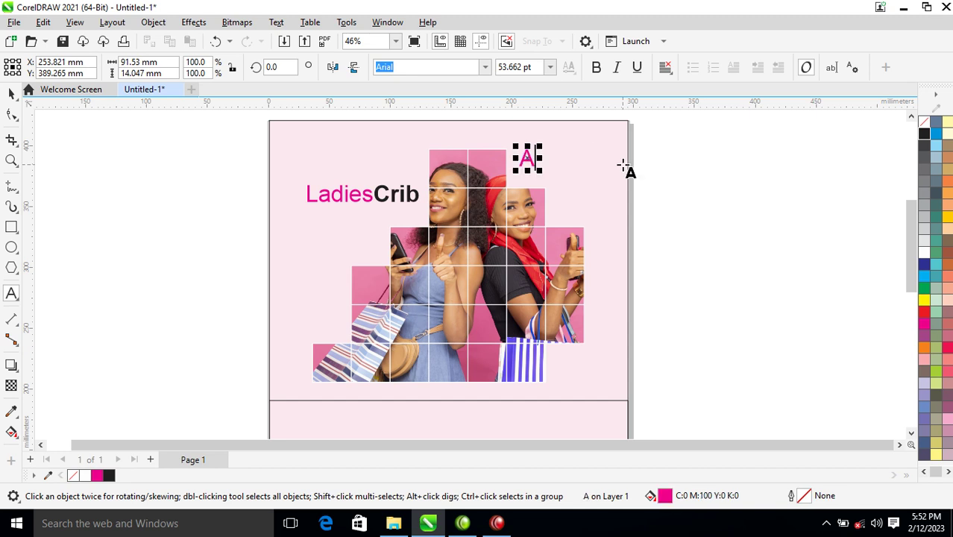
pyautogui.write(' CHOP')
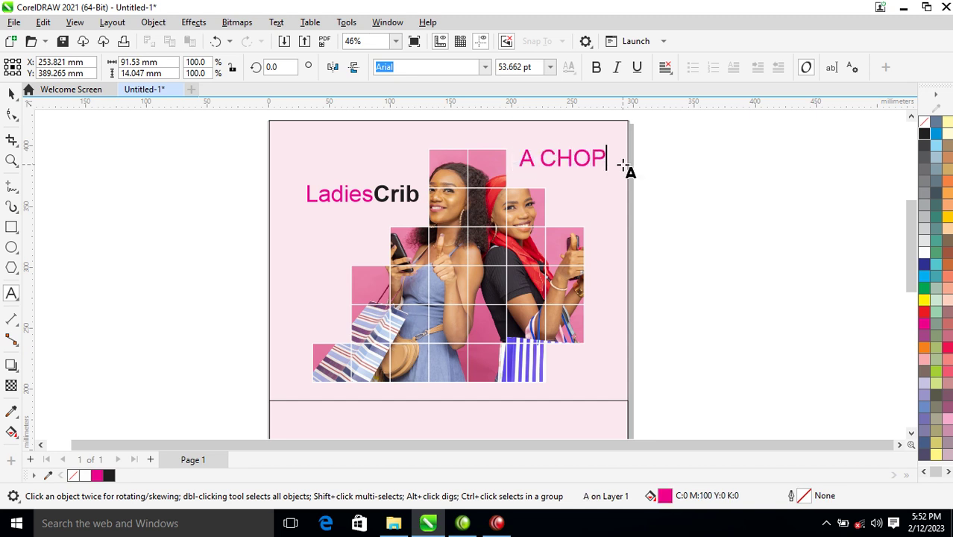
pyautogui.write(' FULL OF ')
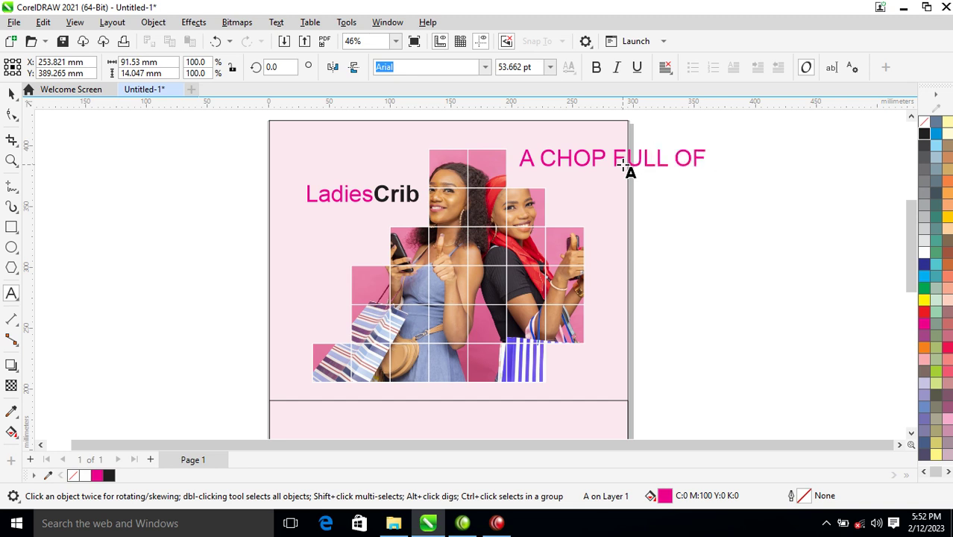
pyautogui.write('GIF')
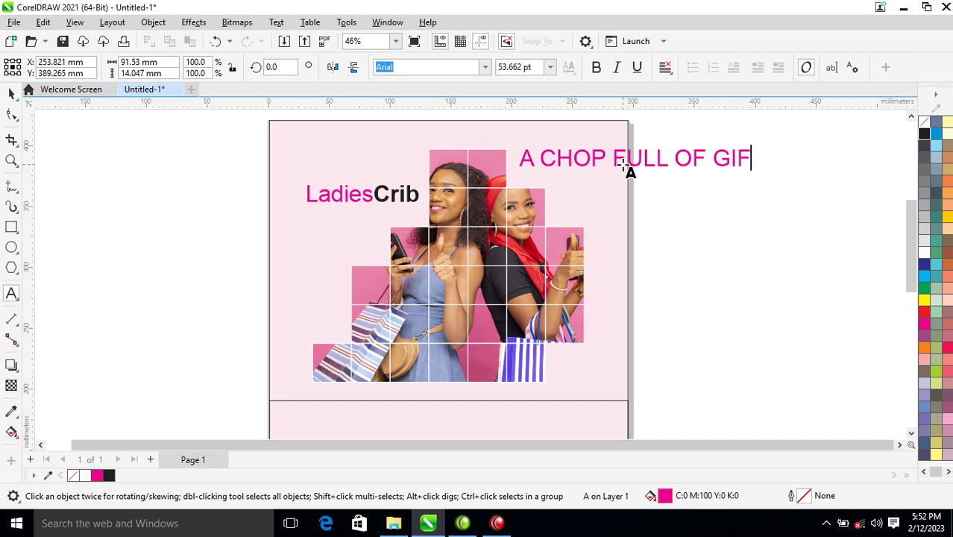
pyautogui.write('TS FOR')
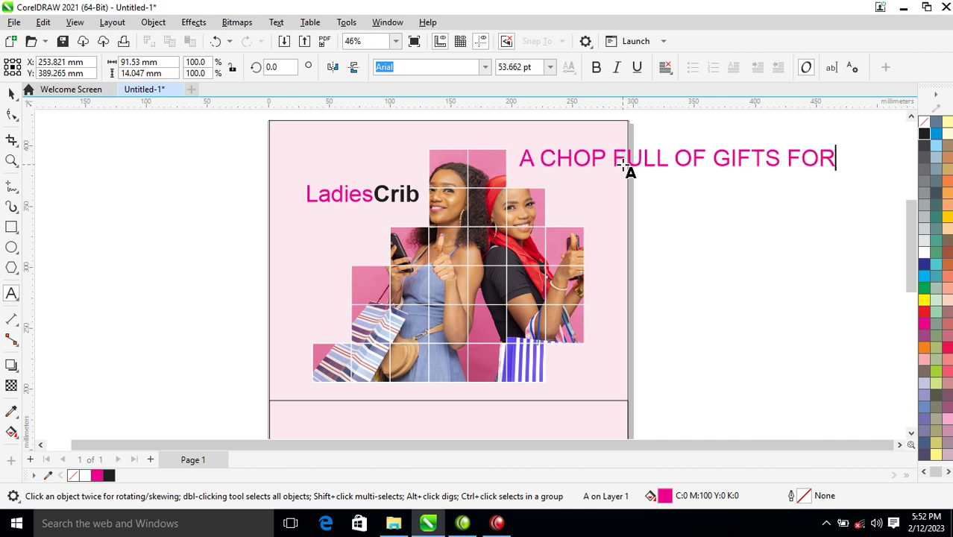
pyautogui.write(' LADE')
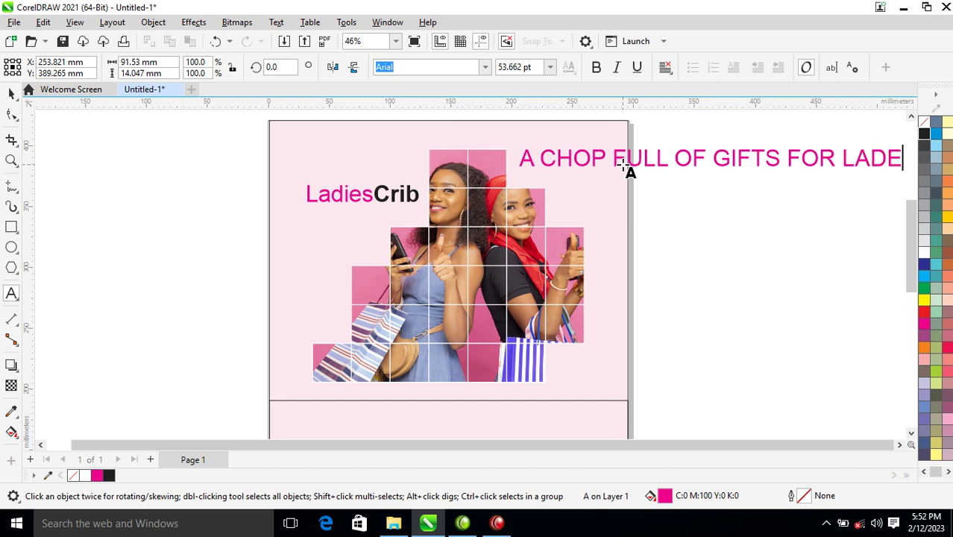
pyautogui.press('BackSpace')
pyautogui.write('IES')
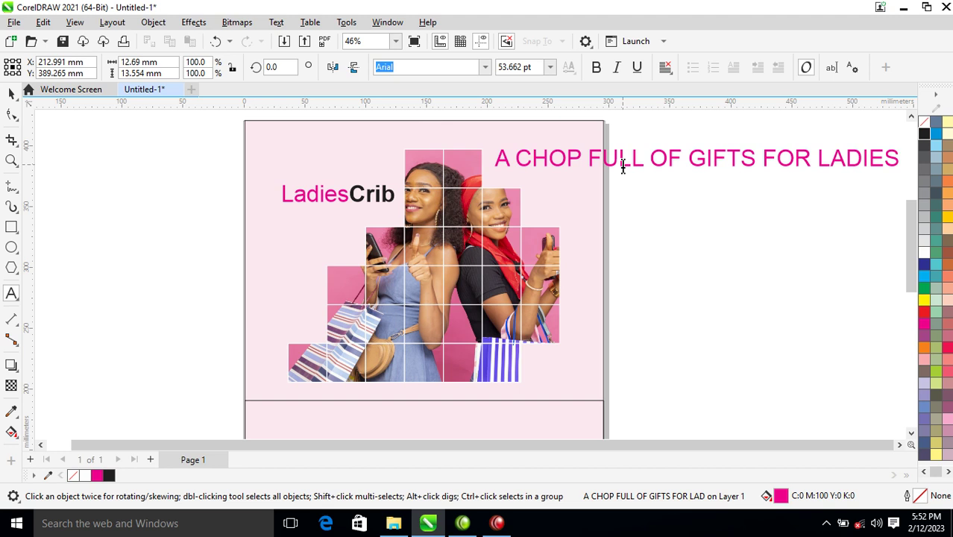
# Step: Replace the three rightmost bottom-row photo squares with the "A CHOP FULL OF GIFTS FOR LADIES" tagline, shrunk to about 119 by 5 mm
pyautogui.hotkey('ctrl', 'space')
pyautogui.moveTo(892, 151); pyautogui.dragTo(559, 369)
pyautogui.click(502, 379)
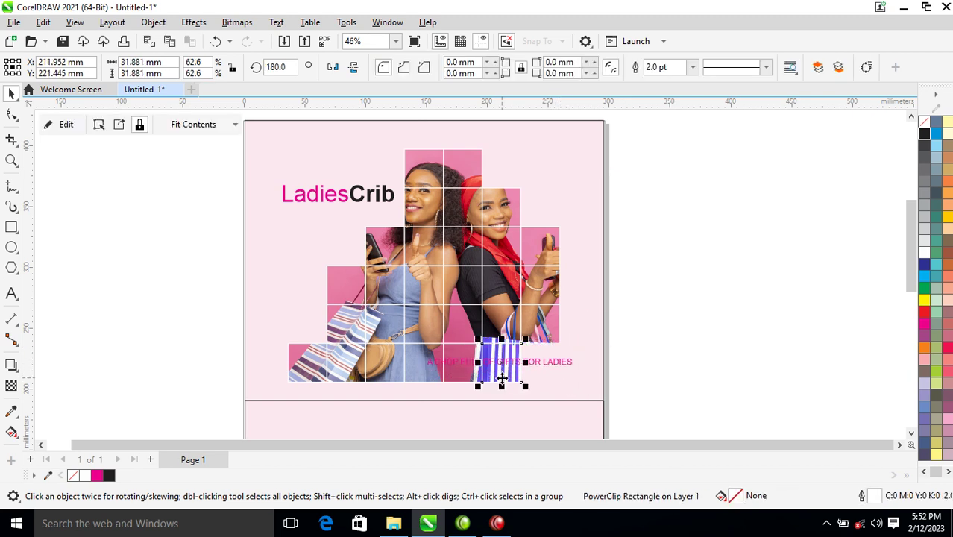
pyautogui.press('Delete')
pyautogui.click(464, 379)
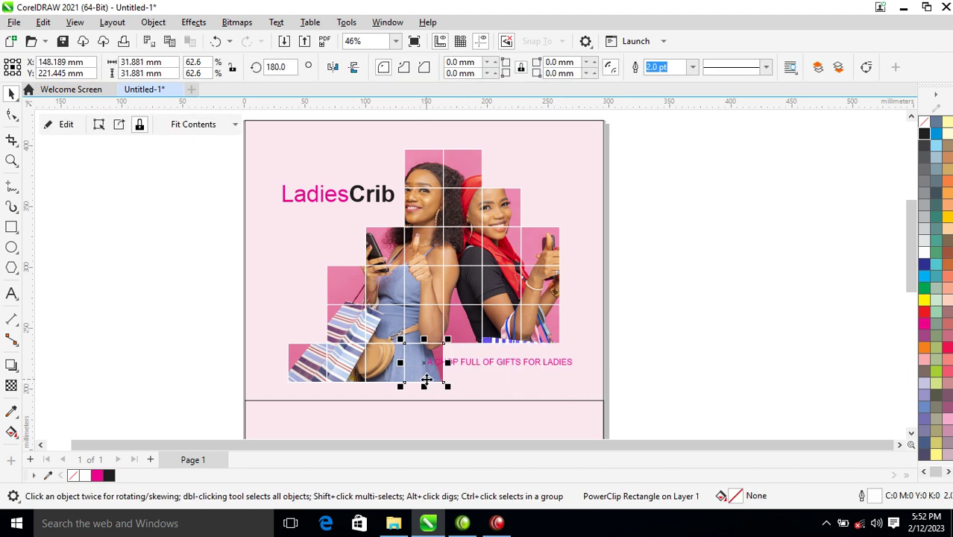
pyautogui.press('Delete')
pyautogui.moveTo(531, 364); pyautogui.dragTo(514, 371)
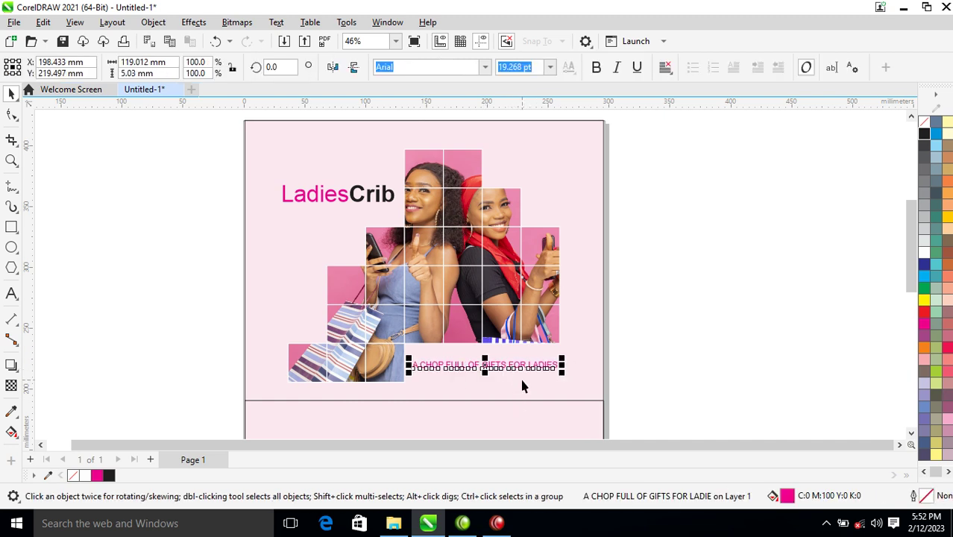
# Step: Deepen the background's pink fill to 19% magenta and fill the large rectangle below the photo mosaic with white
pyautogui.click(379, 209)
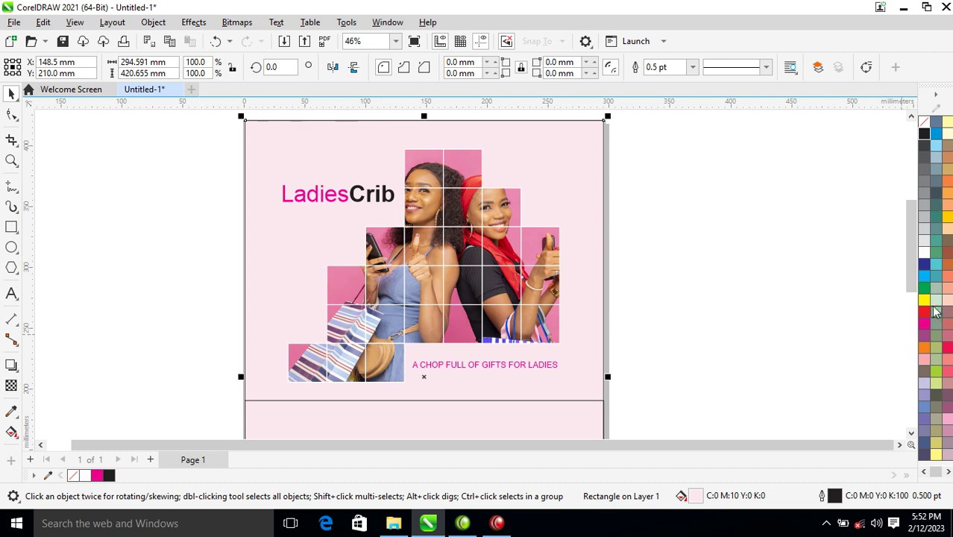
pyautogui.click(925, 323)
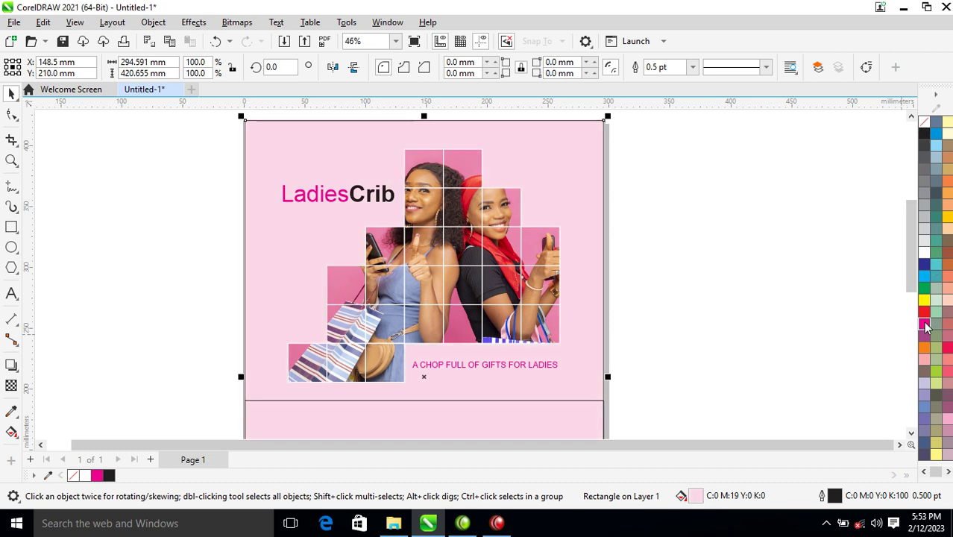
pyautogui.scroll(-3, 724, 324)
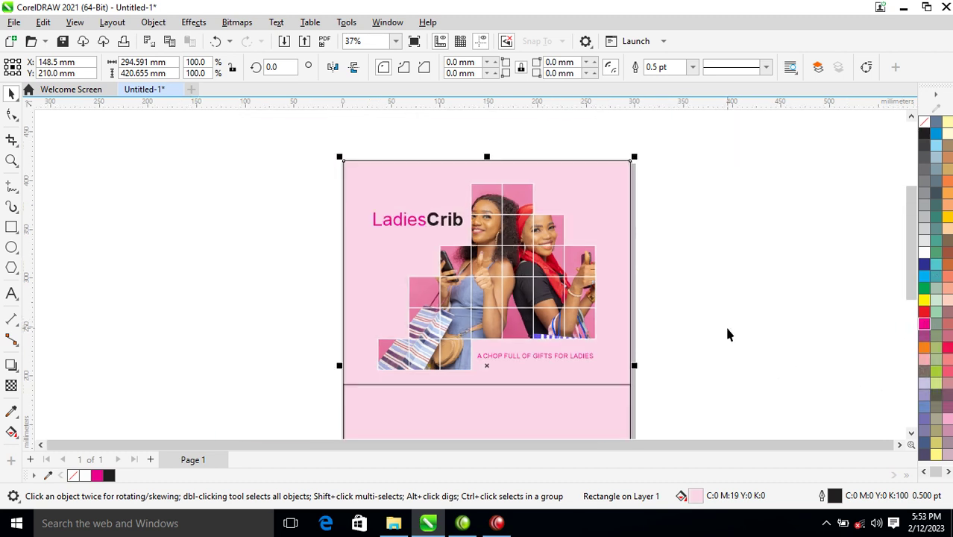
pyautogui.press('z')
pyautogui.scroll(-1, 594, 362)
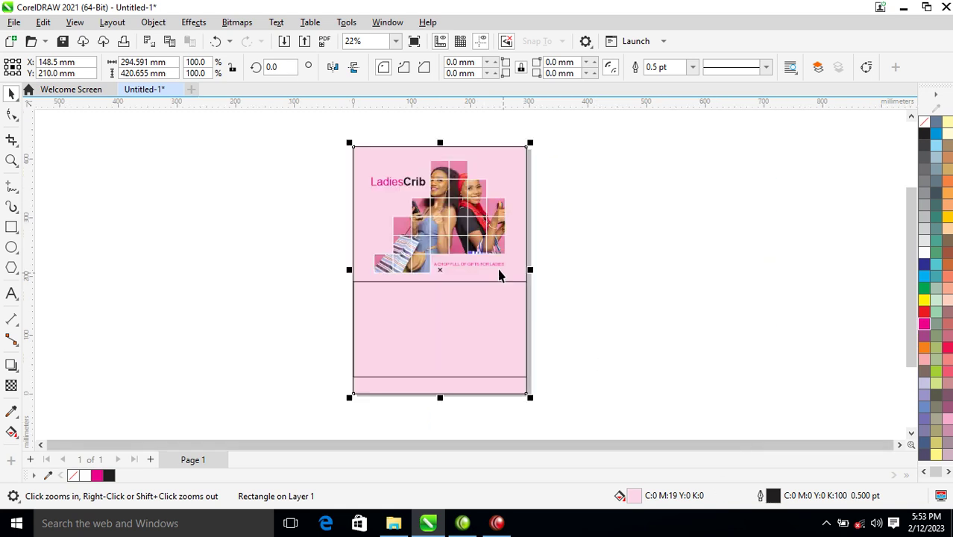
pyautogui.press('space')
pyautogui.click(479, 267)
pyautogui.click(490, 322)
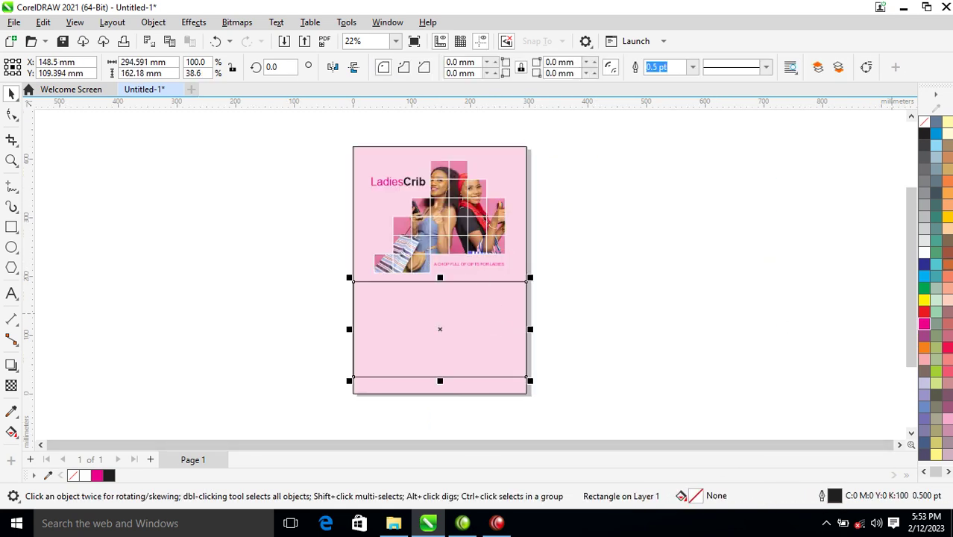
pyautogui.click(925, 252)
pyautogui.click(664, 232)
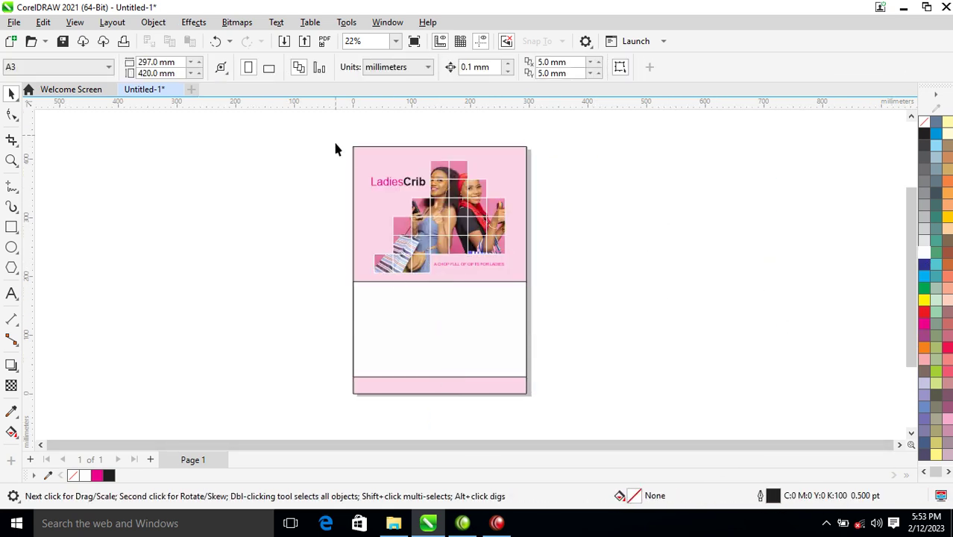
# Step: Remove the outlines from the pink background and the white rectangle
pyautogui.click(399, 153)
pyautogui.keyDown('shift'); pyautogui.click(412, 298); pyautogui.keyUp('shift')
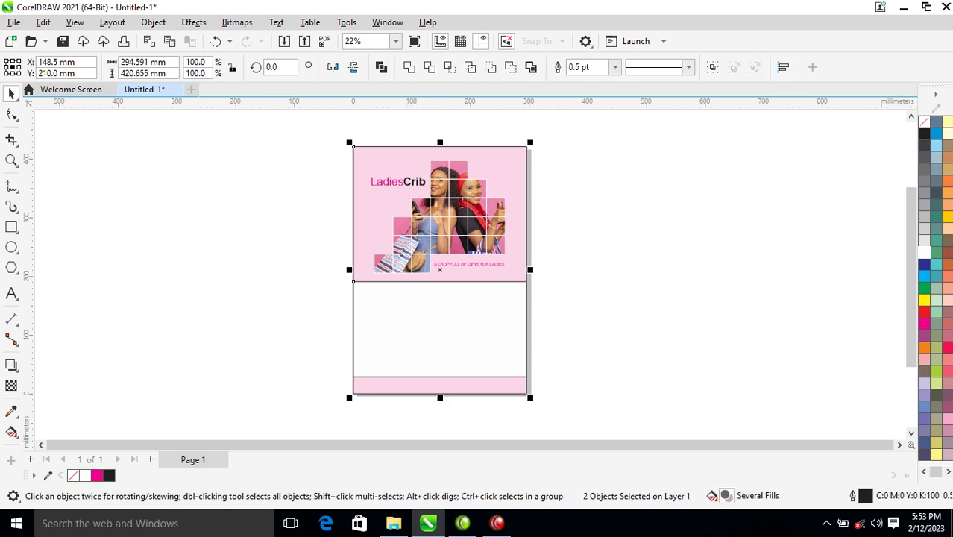
pyautogui.rightClick(925, 124)
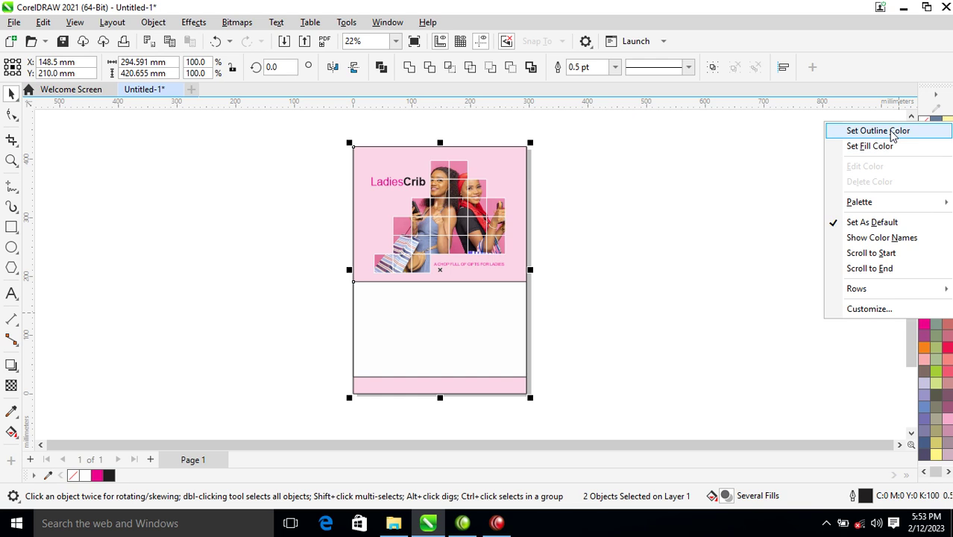
pyautogui.click(892, 132)
pyautogui.click(547, 233)
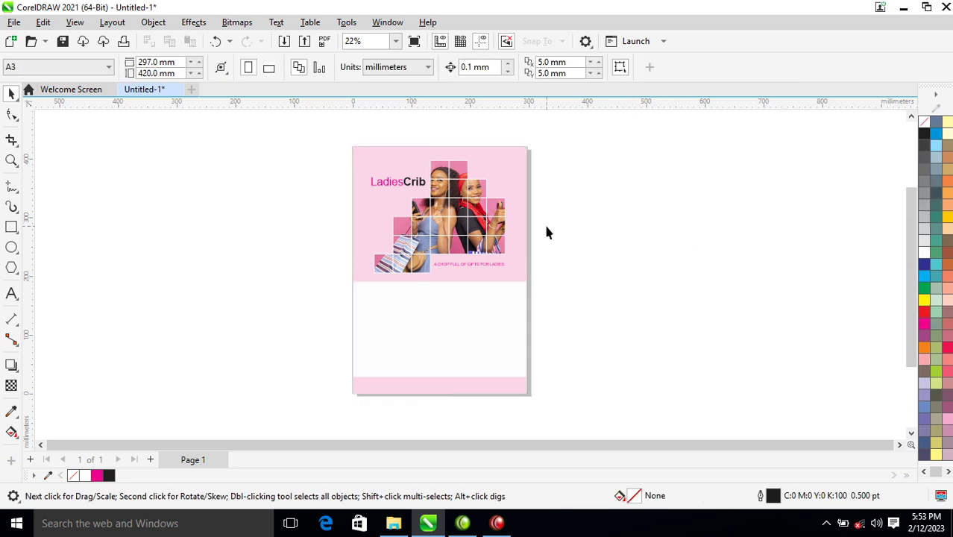
# Step: Run the Wizard.CreateCalendar macro from the CalendarWizard project
pyautogui.click(347, 22)
pyautogui.moveTo(363, 98)
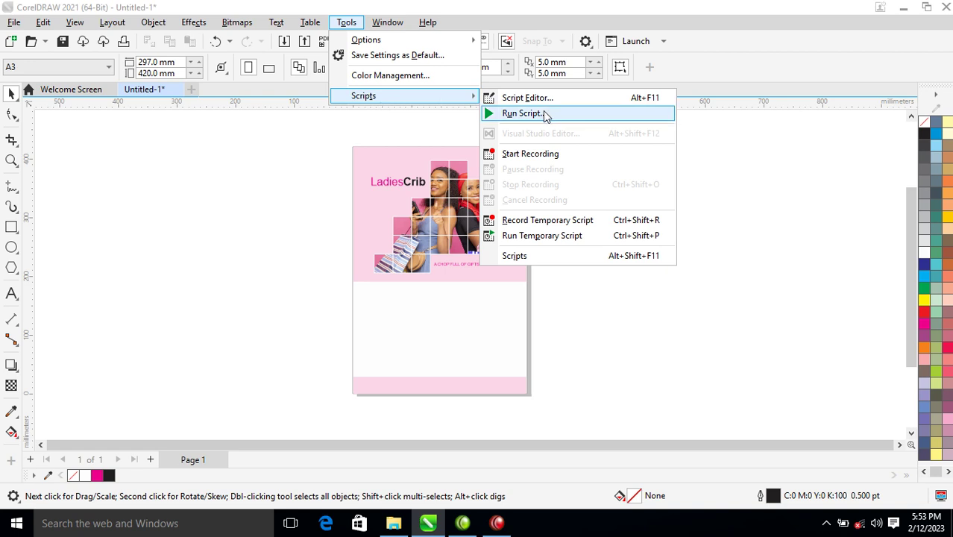
pyautogui.click(522, 114)
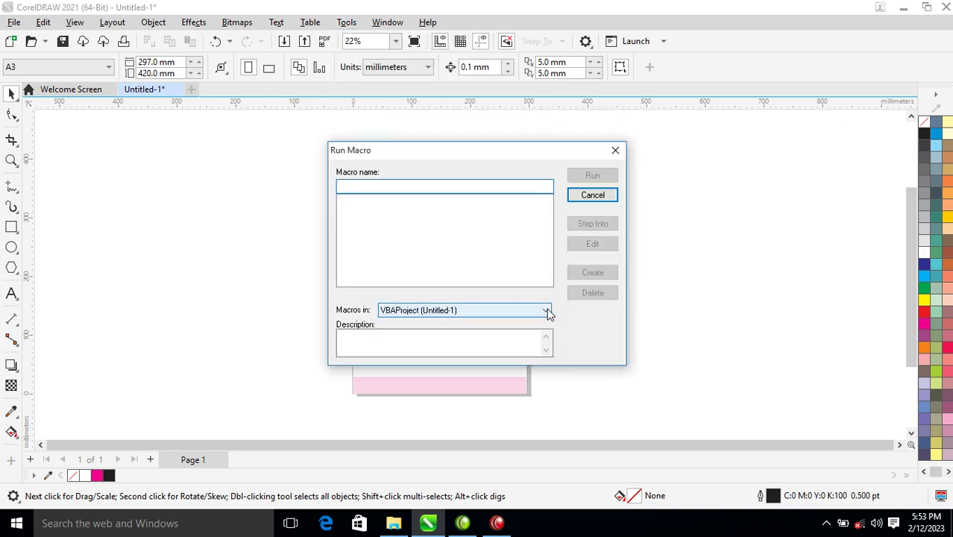
pyautogui.click(546, 311)
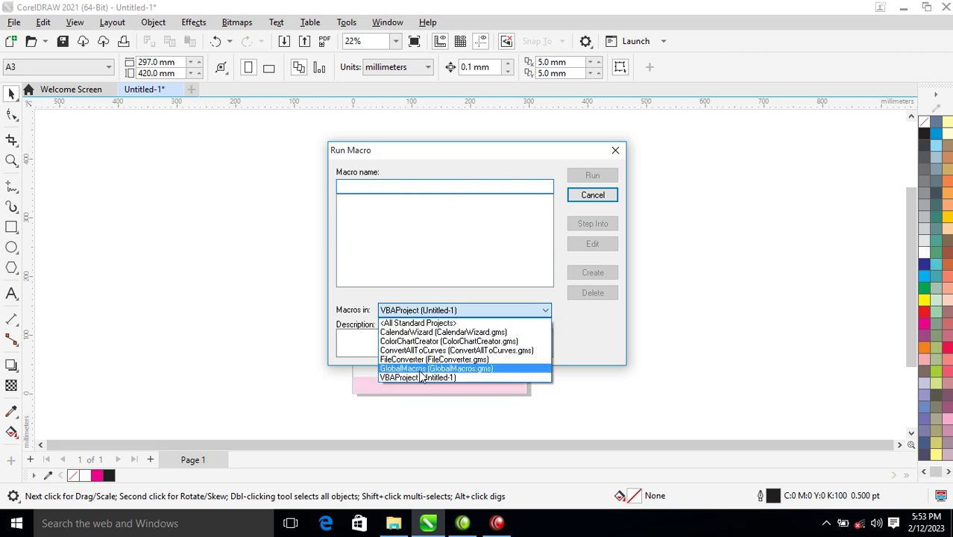
pyautogui.click(443, 333)
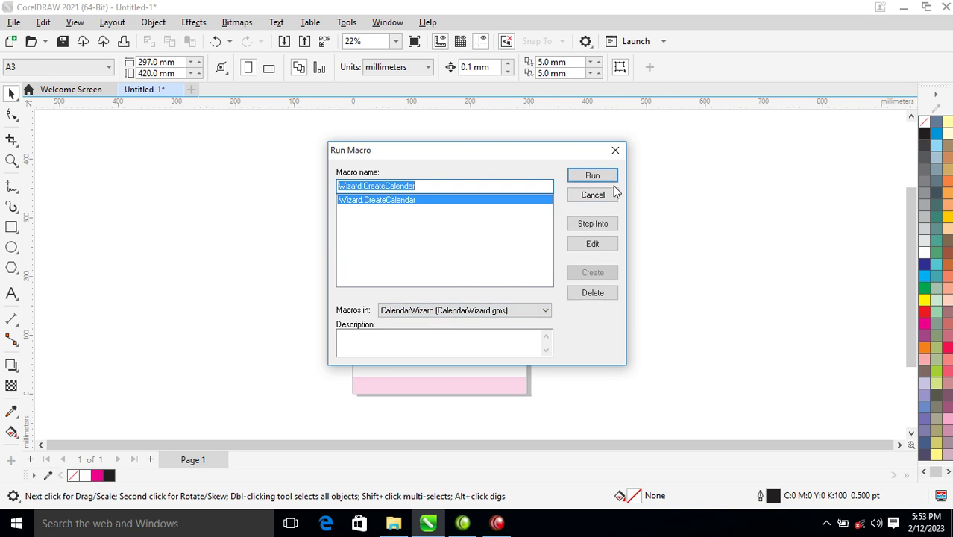
pyautogui.click(602, 177)
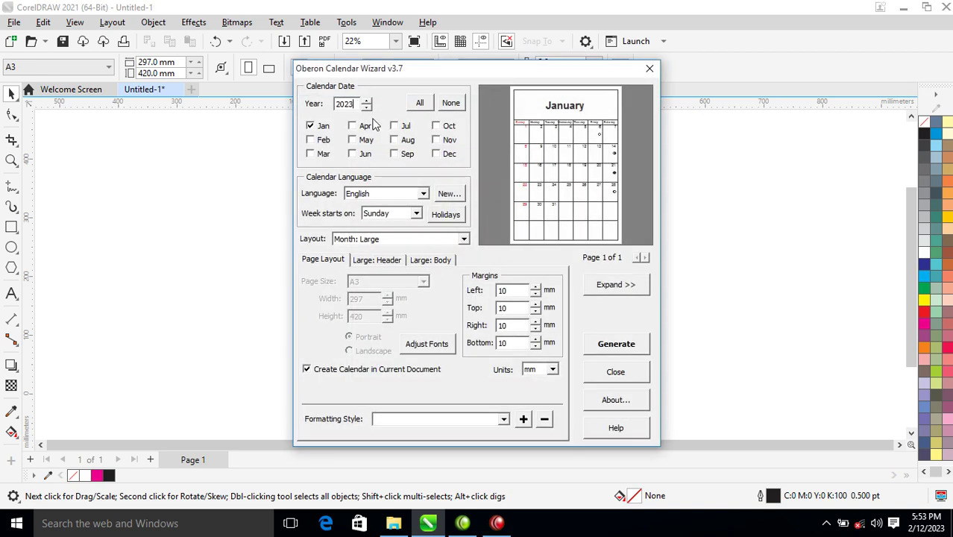
# Step: Include all months of 2023 in the calendar and set its layout to Year: 12 Small [3x4]
pyautogui.click(420, 106)
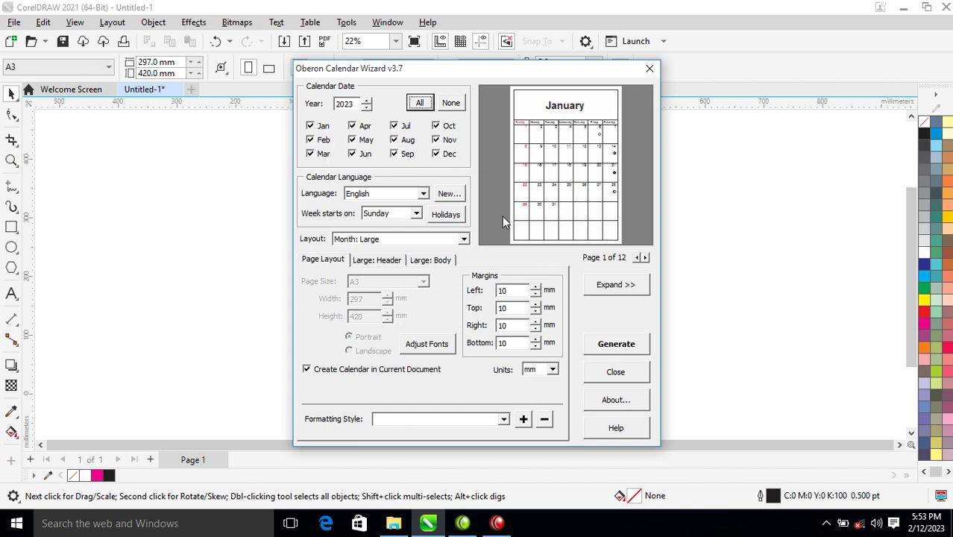
pyautogui.click(464, 245)
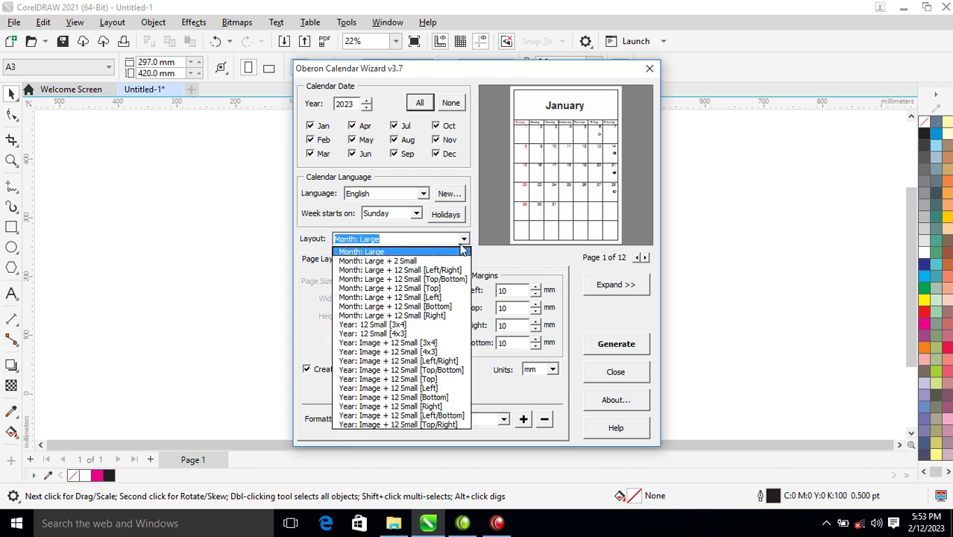
pyautogui.click(392, 261)
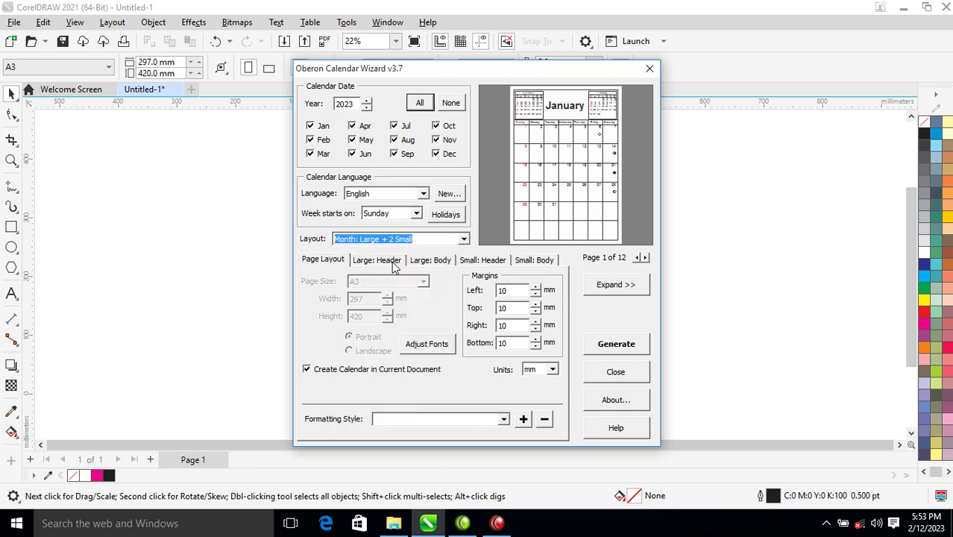
pyautogui.click(463, 238)
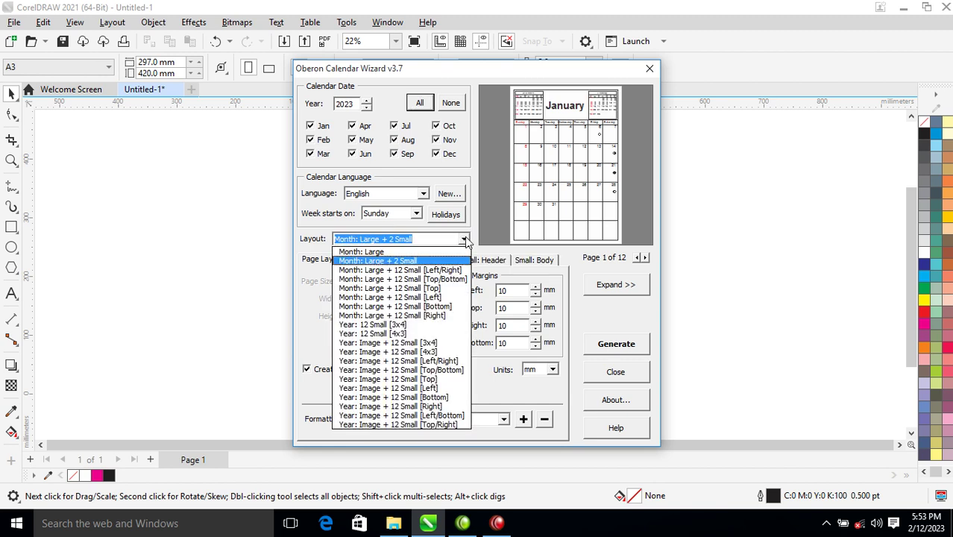
pyautogui.click(401, 326)
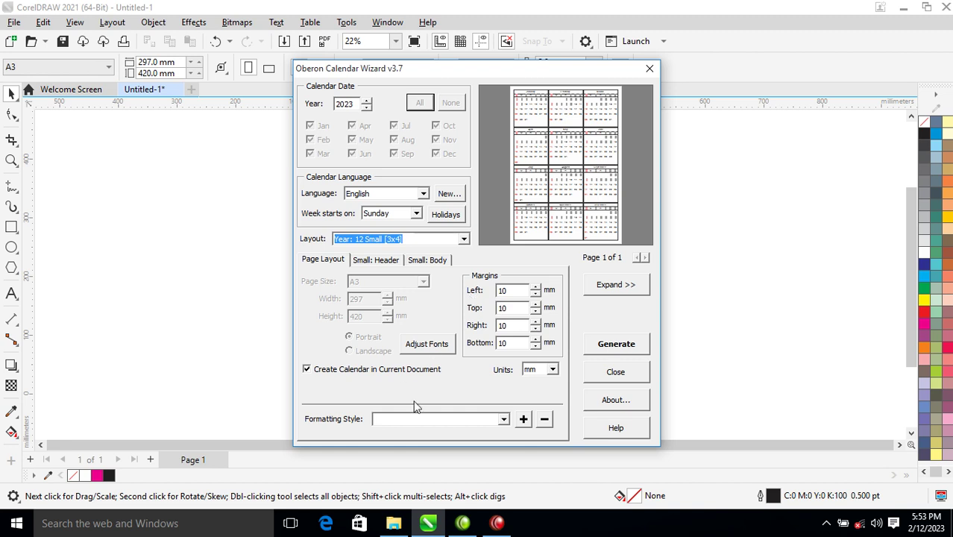
# Step: Expand the calendar preview, generate the calendar in the current document, and close the wizard
pyautogui.click(622, 284)
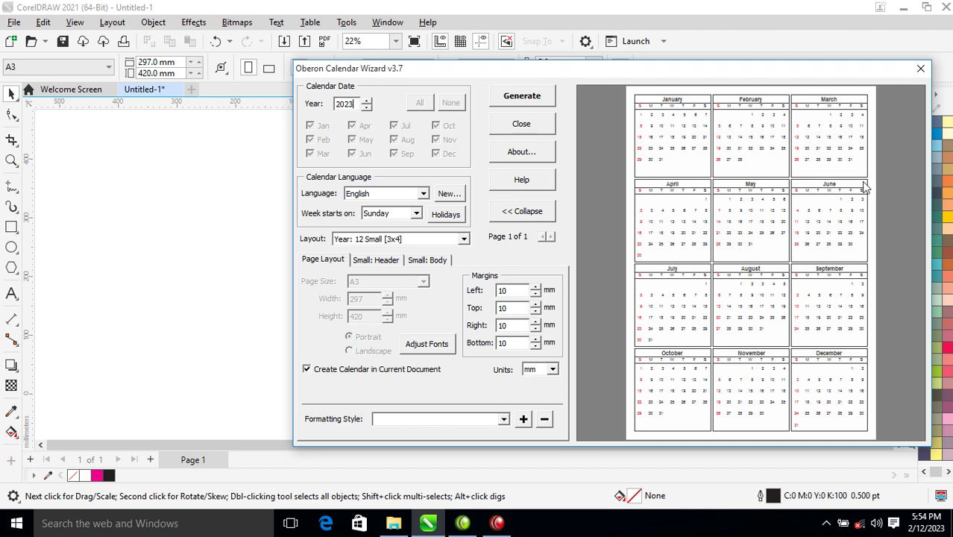
pyautogui.click(533, 99)
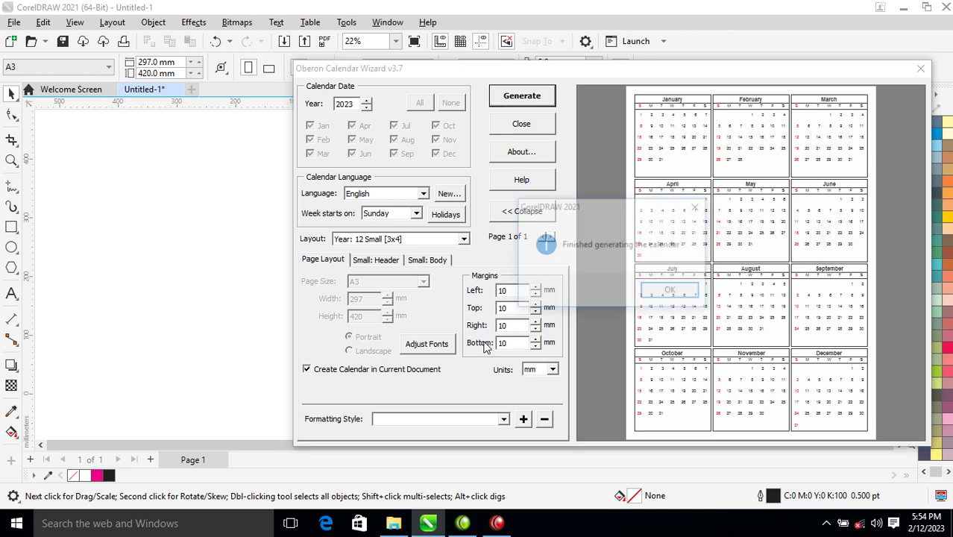
pyautogui.click(672, 293)
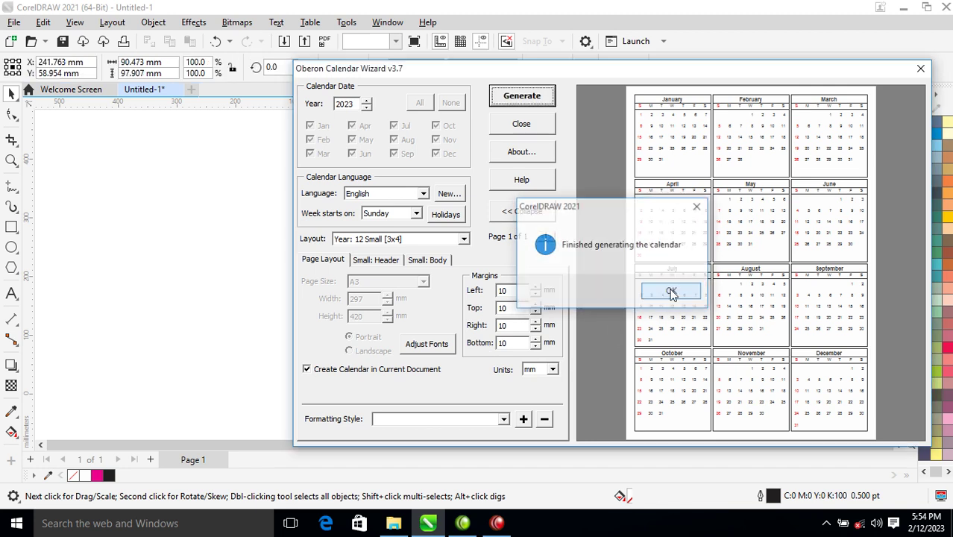
pyautogui.click(920, 71)
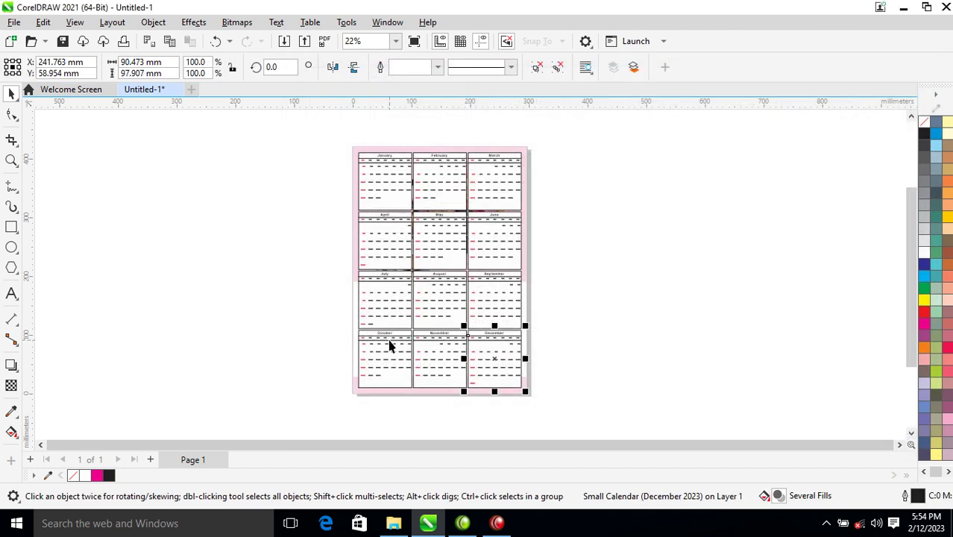
pyautogui.scroll(-1, 330, 128)
pyautogui.press('z')
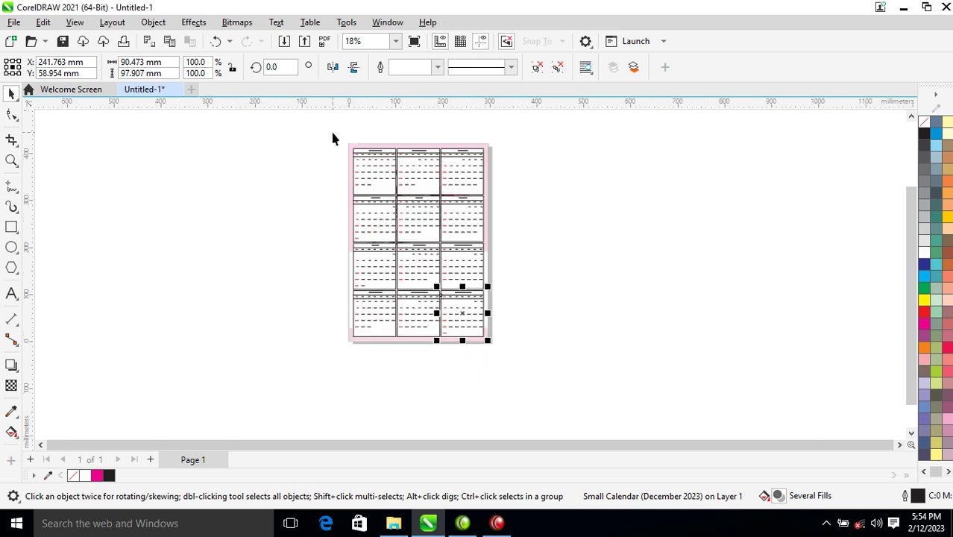
pyautogui.moveTo(342, 170); pyautogui.dragTo(589, 349)
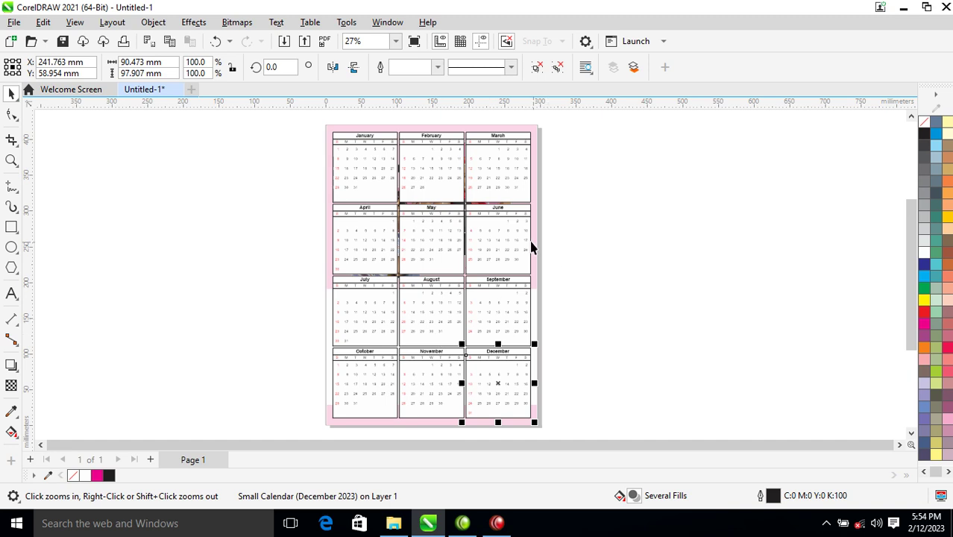
pyautogui.press('space')
pyautogui.click(515, 236)
pyautogui.moveTo(518, 235); pyautogui.dragTo(723, 237)
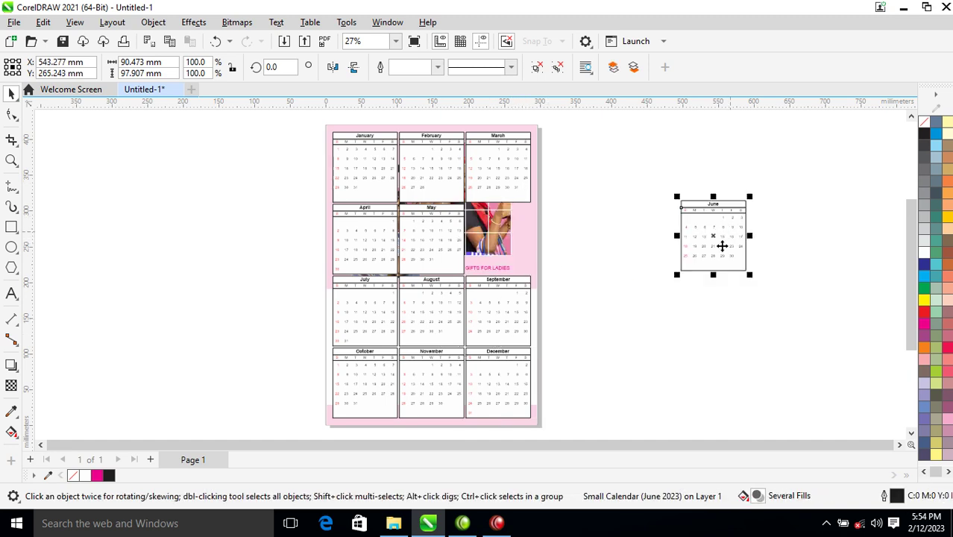
pyautogui.hotkey('ctrl', 'z')
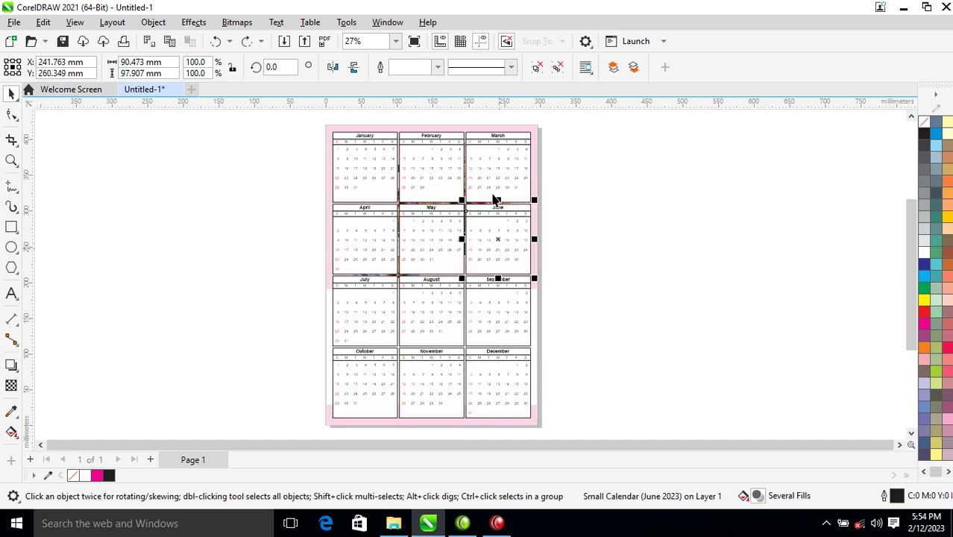
# Step: Select all twelve month grids and move them together off the page to the empty area beside it
pyautogui.keyDown('shift'); pyautogui.click(507, 153); pyautogui.keyUp('shift')
pyautogui.keyDown('shift'); pyautogui.click(351, 165); pyautogui.keyUp('shift')
pyautogui.keyDown('shift'); pyautogui.click(355, 249); pyautogui.keyUp('shift')
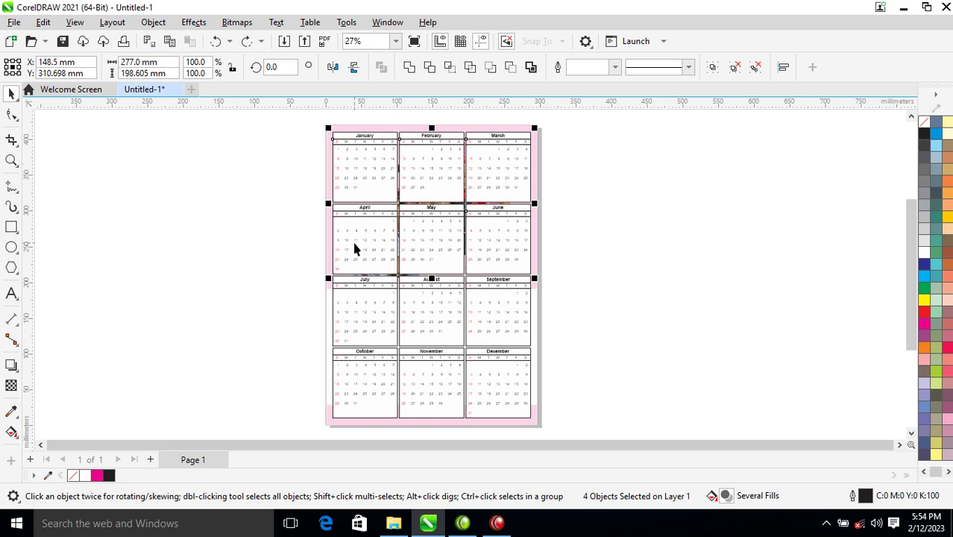
pyautogui.keyDown('shift'); pyautogui.click(439, 328); pyautogui.keyUp('shift')
pyautogui.keyDown('shift'); pyautogui.click(519, 309); pyautogui.keyUp('shift')
pyautogui.keyDown('shift'); pyautogui.click(492, 392); pyautogui.keyUp('shift')
pyautogui.keyDown('shift'); pyautogui.click(431, 401); pyautogui.keyUp('shift')
pyautogui.keyDown('shift'); pyautogui.click(367, 388); pyautogui.keyUp('shift')
pyautogui.moveTo(447, 269); pyautogui.dragTo(724, 276)
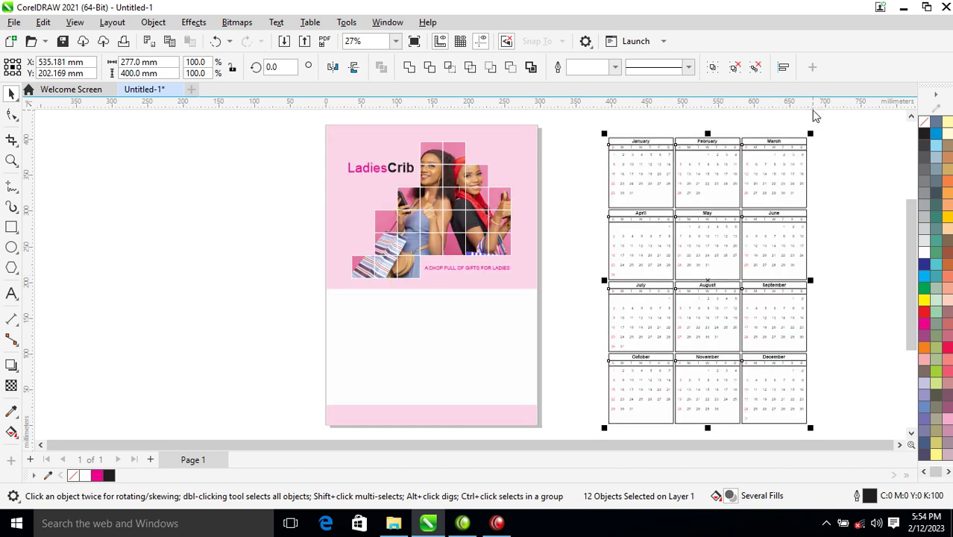
# Step: Scale the twelve month grids down to about 154 mm wide overall and place them over the white area in the page's lower half
pyautogui.moveTo(813, 136); pyautogui.dragTo(662, 332)
pyautogui.moveTo(677, 309); pyautogui.dragTo(401, 344)
pyautogui.moveTo(297, 288); pyautogui.dragTo(617, 472)
pyautogui.click(529, 395)
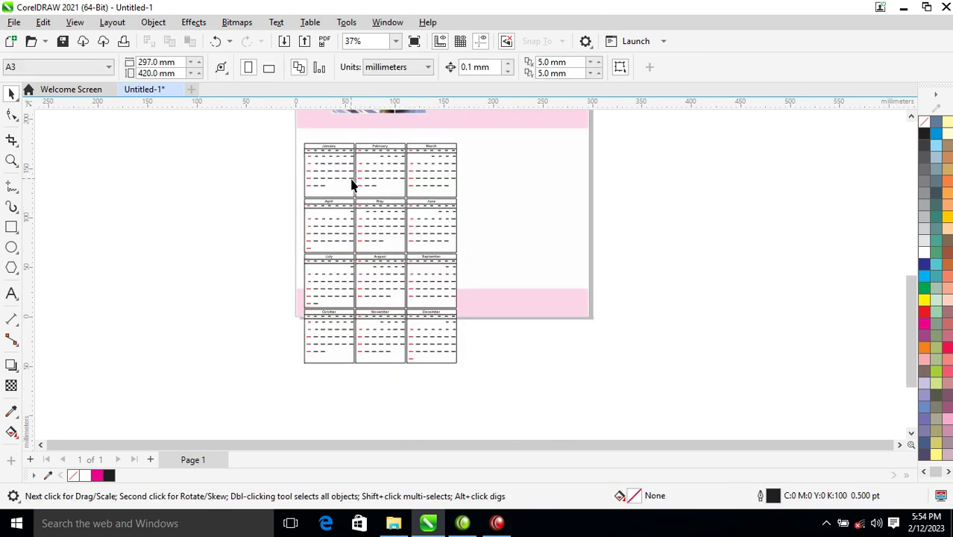
# Step: Move the April and May grids up into the first row, directly after March
pyautogui.scroll(-1, 279, 133)
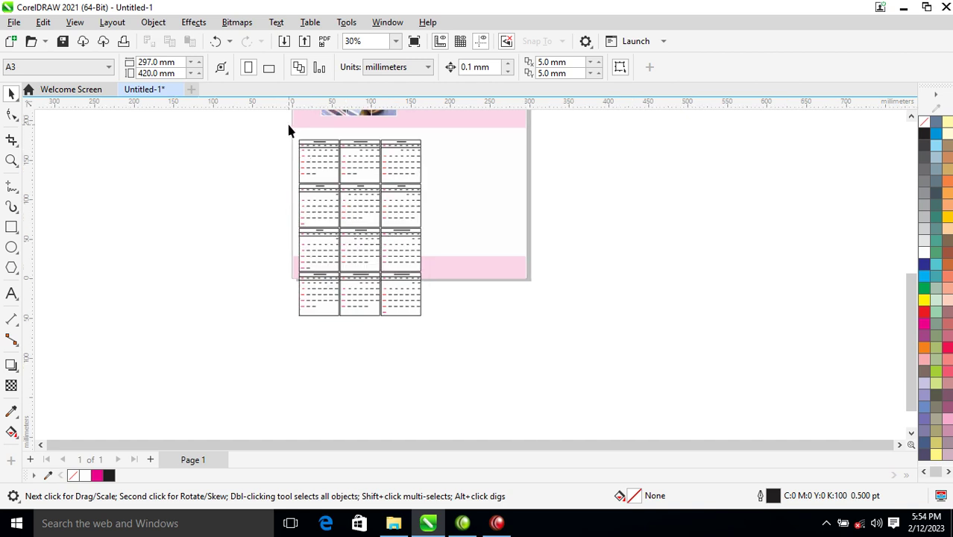
pyautogui.press('z')
pyautogui.moveTo(281, 125); pyautogui.dragTo(590, 287)
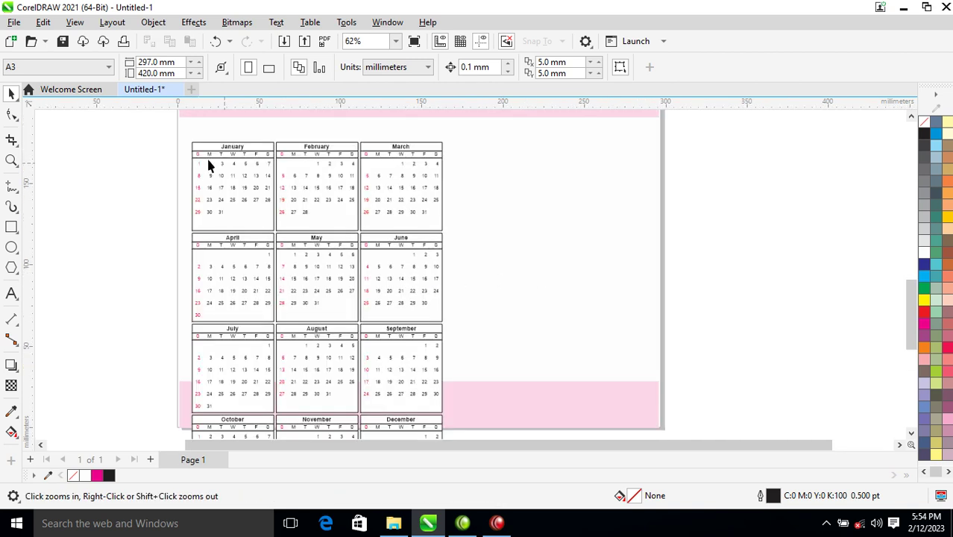
pyautogui.click(227, 277)
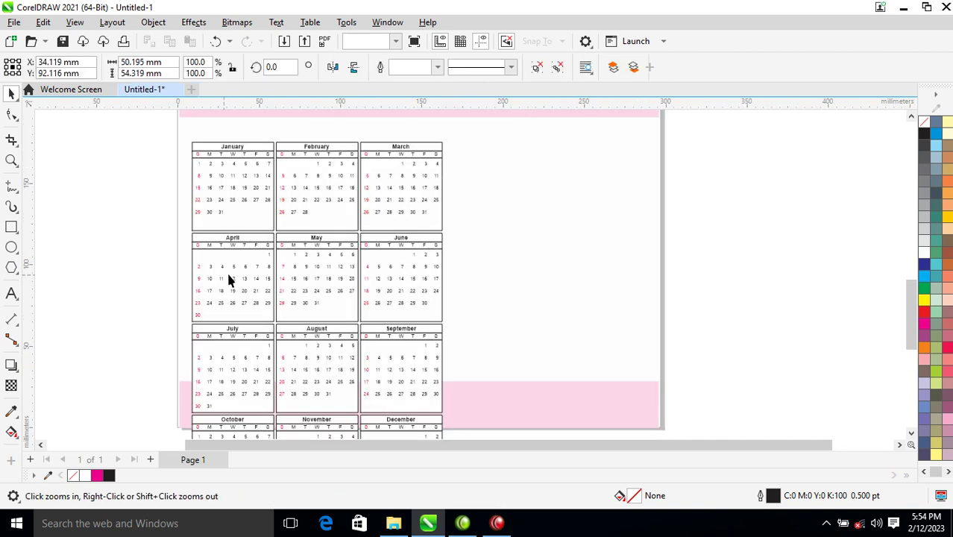
pyautogui.keyDown('shift'); pyautogui.click(330, 261); pyautogui.keyUp('shift')
pyautogui.moveTo(322, 274); pyautogui.dragTo(578, 186)
# Step: Align the left edge of the June grid with the January grid
pyautogui.click(371, 305)
pyautogui.keyDown('shift'); pyautogui.click(226, 202); pyautogui.keyUp('shift')
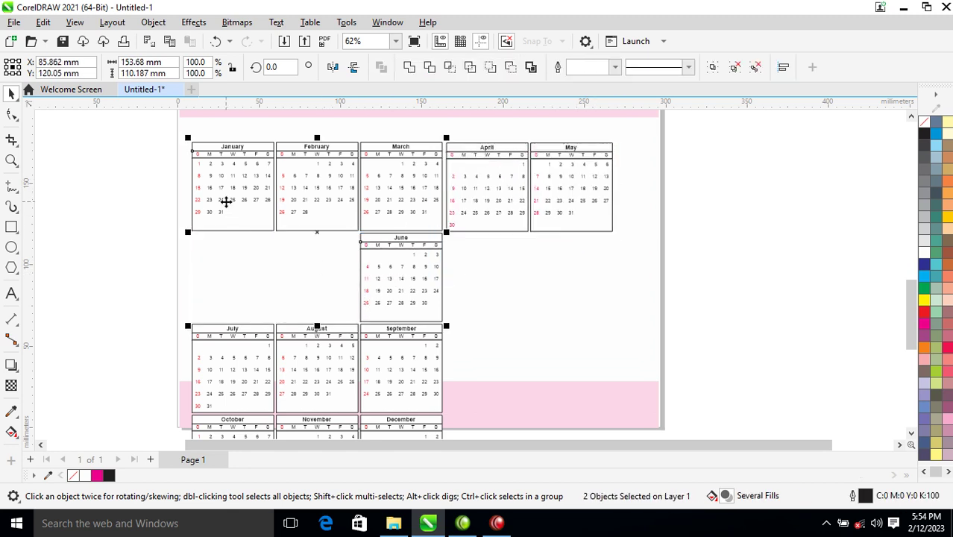
pyautogui.press('l')
# Step: Move the July, August, September and October grids up into the second row beside June
pyautogui.click(235, 369)
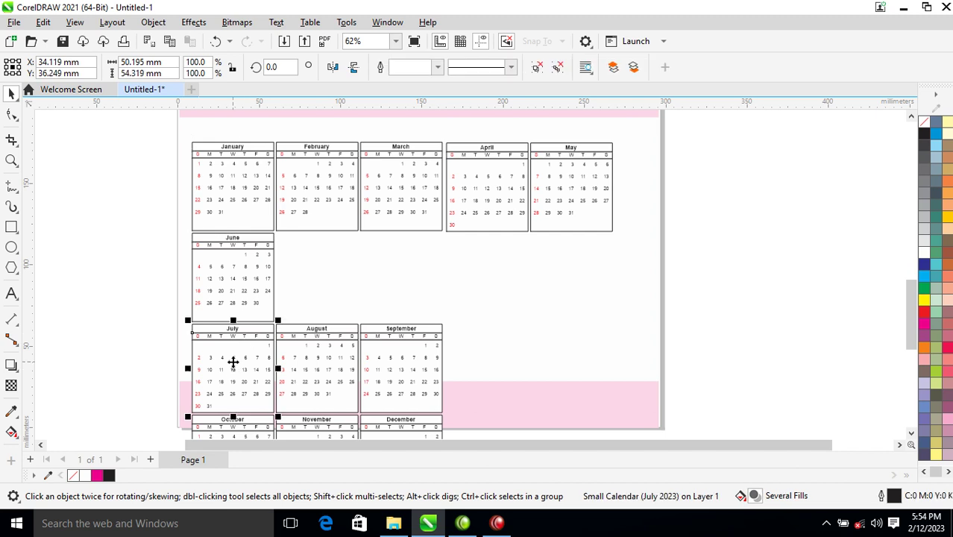
pyautogui.keyDown('shift'); pyautogui.click(326, 356); pyautogui.keyUp('shift')
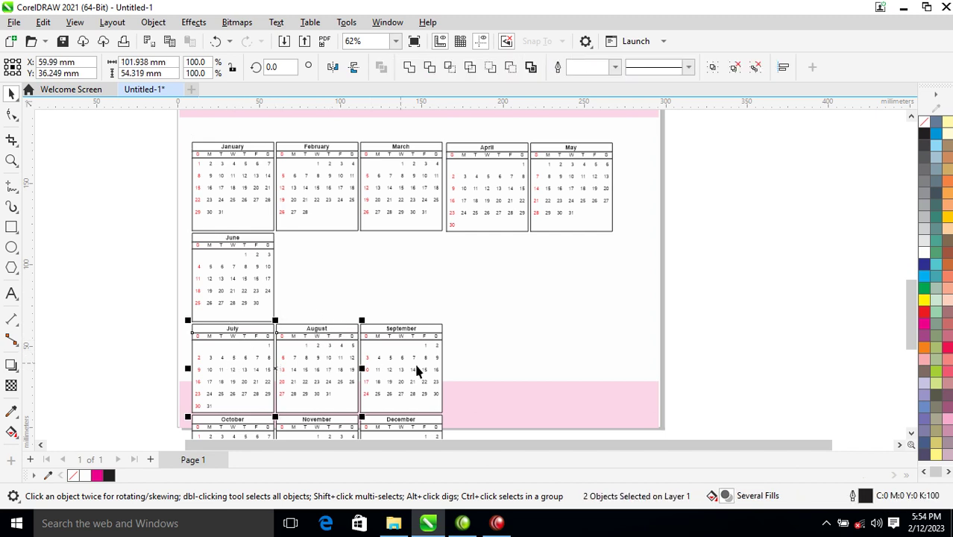
pyautogui.keyDown('shift'); pyautogui.click(409, 336); pyautogui.keyUp('shift')
pyautogui.moveTo(407, 367); pyautogui.dragTo(495, 279)
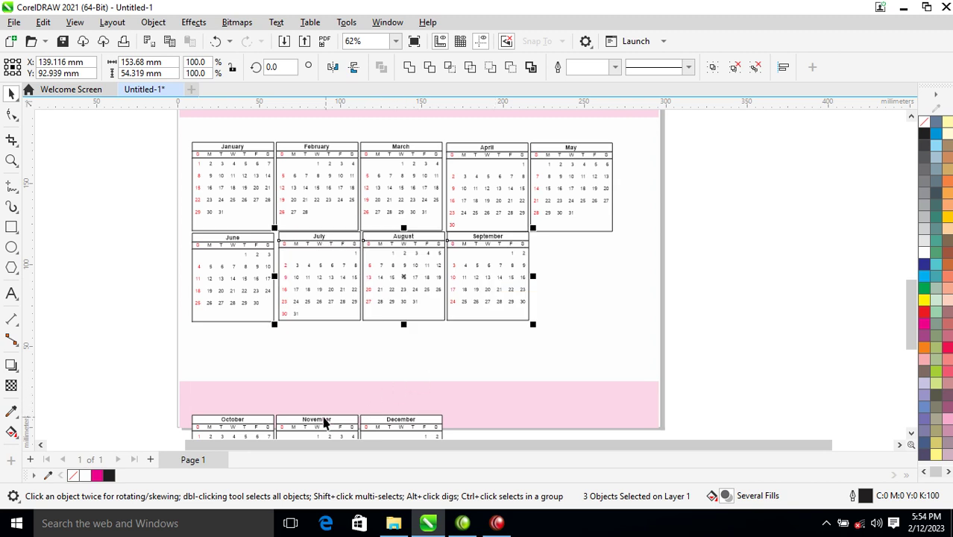
pyautogui.click(227, 425)
pyautogui.moveTo(245, 424); pyautogui.dragTo(588, 252)
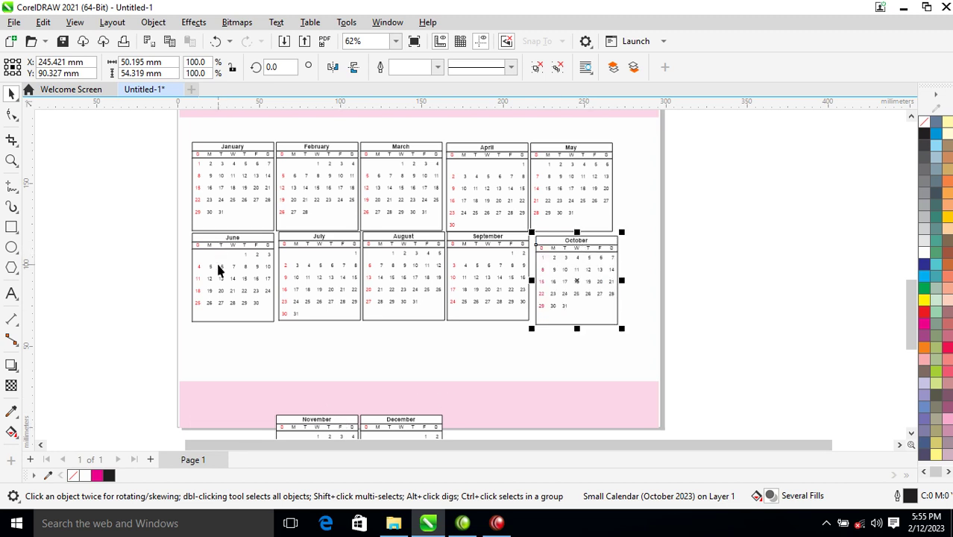
# Step: Move the June and July grids to the end of the first row and shift August, September and October one column left
pyautogui.moveTo(219, 270); pyautogui.dragTo(643, 180)
pyautogui.click(319, 275)
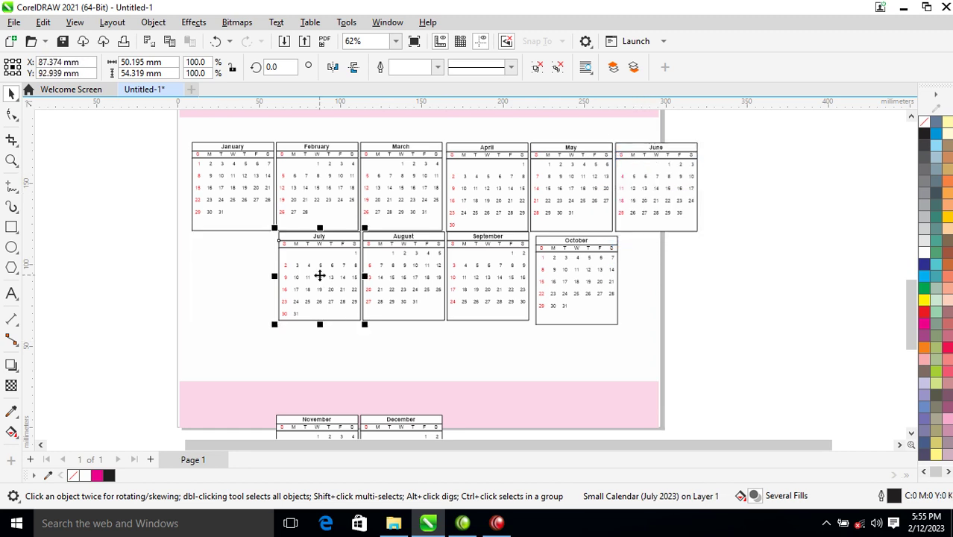
pyautogui.keyDown('shift'); pyautogui.click(222, 209); pyautogui.keyUp('shift')
pyautogui.moveTo(639, 226); pyautogui.dragTo(258, 335)
pyautogui.moveTo(336, 294); pyautogui.dragTo(727, 190)
pyautogui.click(228, 272)
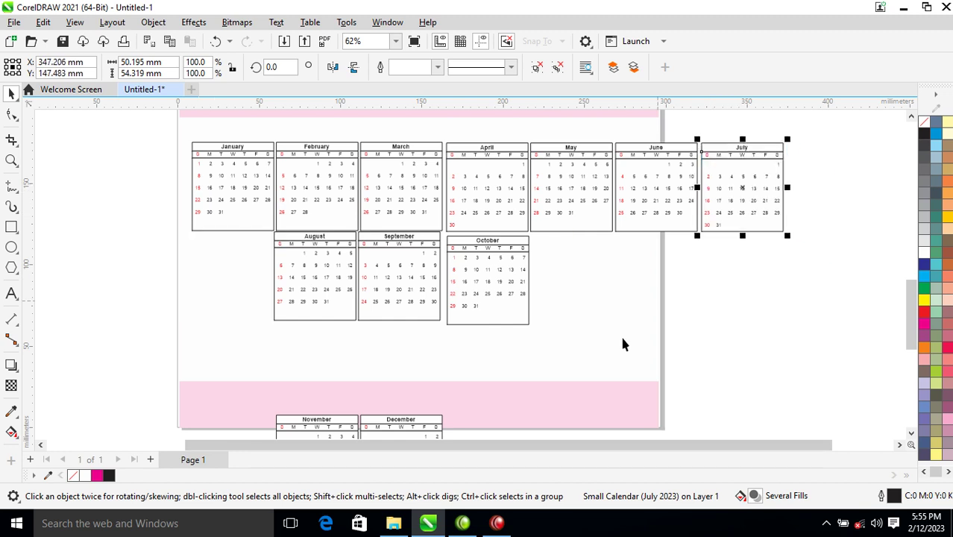
# Step: Place November and December after October in the second row and move July beneath January at the row's start
pyautogui.click(334, 423)
pyautogui.keyDown('shift'); pyautogui.click(389, 424); pyautogui.keyUp('shift')
pyautogui.moveTo(389, 423); pyautogui.dragTo(669, 249)
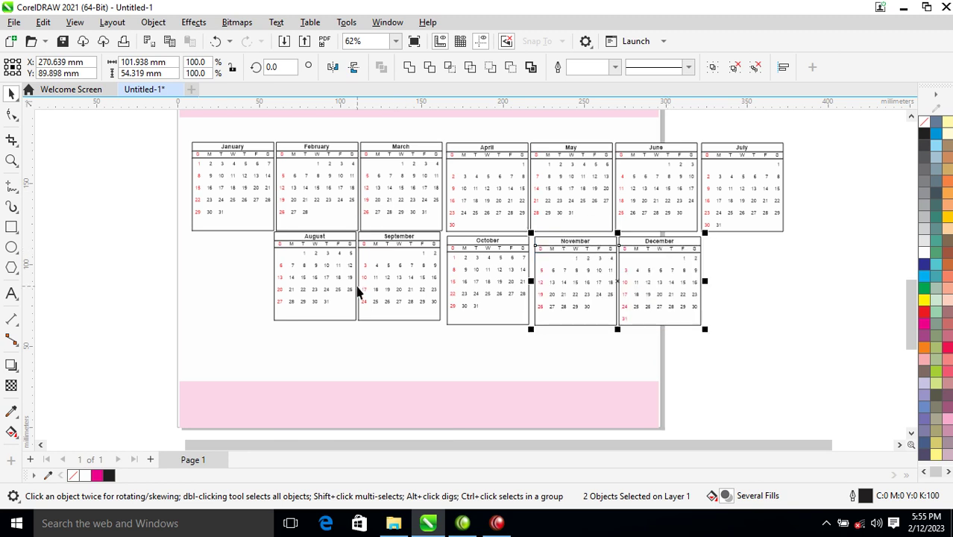
pyautogui.moveTo(759, 185); pyautogui.dragTo(256, 286)
# Step: Left-align the July, August and September grids with January, February and March above them
pyautogui.keyDown('shift'); pyautogui.click(221, 181); pyautogui.keyUp('shift')
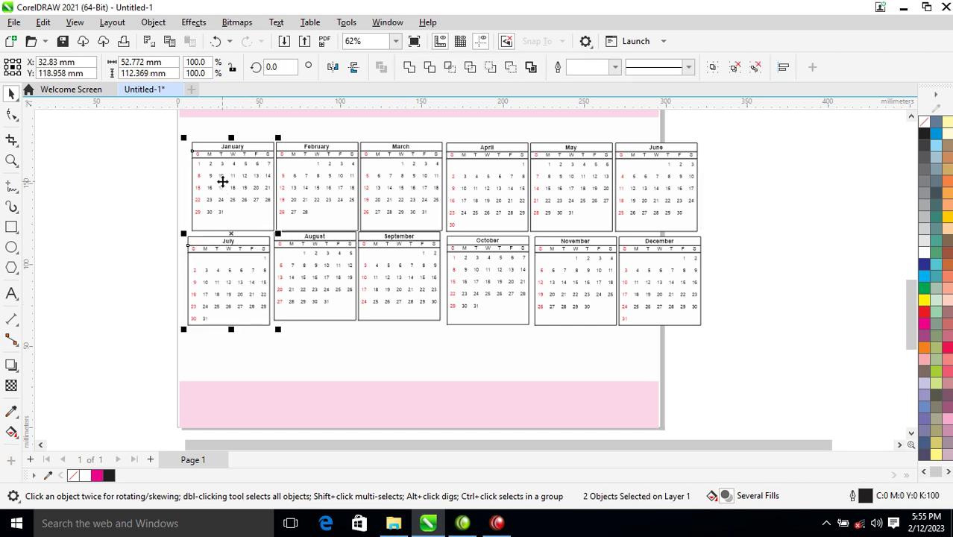
pyautogui.press('l')
pyautogui.click(315, 260)
pyautogui.keyDown('shift'); pyautogui.click(319, 175); pyautogui.keyUp('shift')
pyautogui.press('l')
pyautogui.click(379, 279)
pyautogui.keyDown('shift'); pyautogui.click(401, 183); pyautogui.keyUp('shift')
pyautogui.press('l')
# Step: Left-align the October, November and December grids with April, May and June above them
pyautogui.click(474, 287)
pyautogui.keyDown('shift'); pyautogui.click(481, 188); pyautogui.keyUp('shift')
pyautogui.press('l')
pyautogui.click(574, 267)
pyautogui.keyDown('shift'); pyautogui.click(581, 188); pyautogui.keyUp('shift')
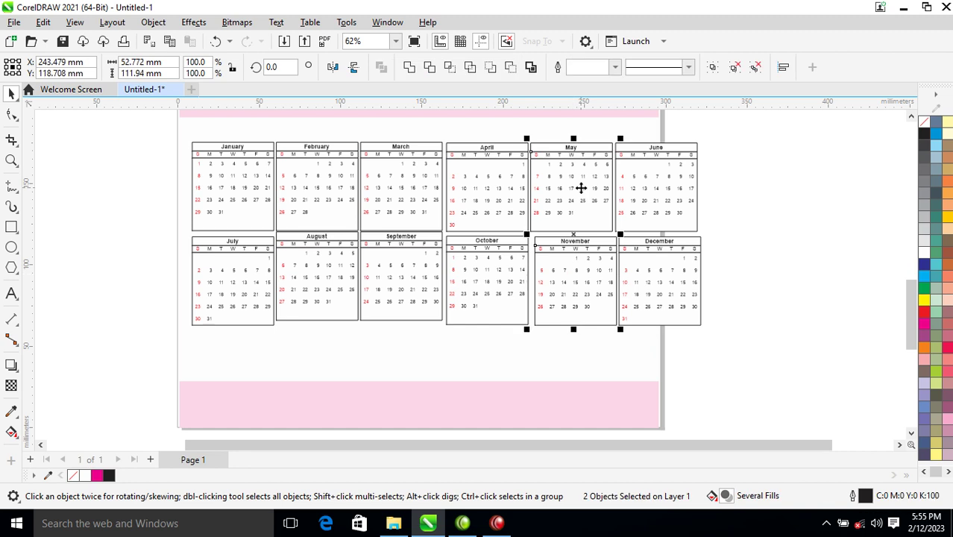
pyautogui.press('l')
pyautogui.click(686, 277)
pyautogui.keyDown('shift'); pyautogui.click(664, 167); pyautogui.keyUp('shift')
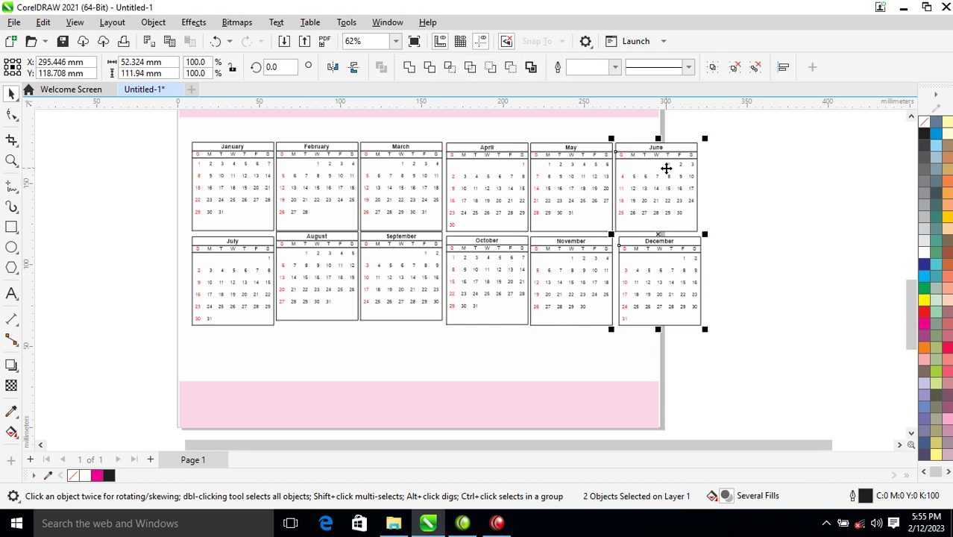
pyautogui.press('l')
# Step: Align the bottom edges of the second-row month grids and group all twelve months
pyautogui.moveTo(765, 218); pyautogui.dragTo(136, 344)
pyautogui.press('b')
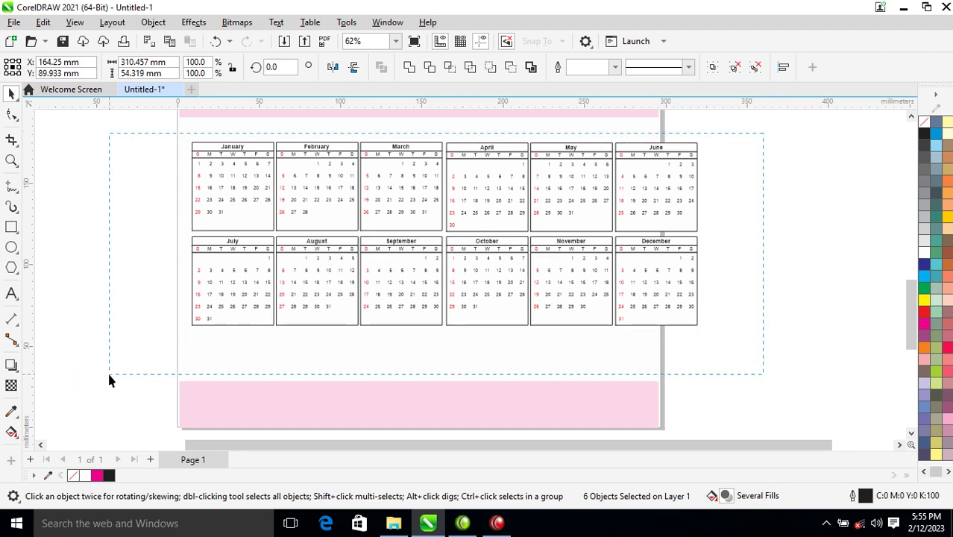
pyautogui.moveTo(109, 380); pyautogui.dragTo(108, 372)
pyautogui.hotkey('ctrl', 'g')
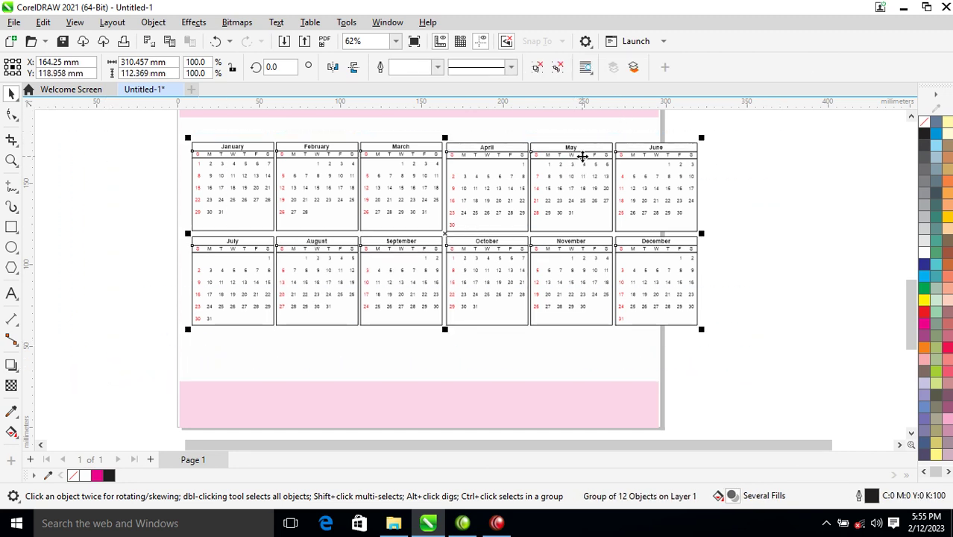
# Step: Center the calendar group horizontally and vertically on the white rectangle and scale the group down to about 92%
pyautogui.keyDown('shift'); pyautogui.click(596, 132); pyautogui.keyUp('shift')
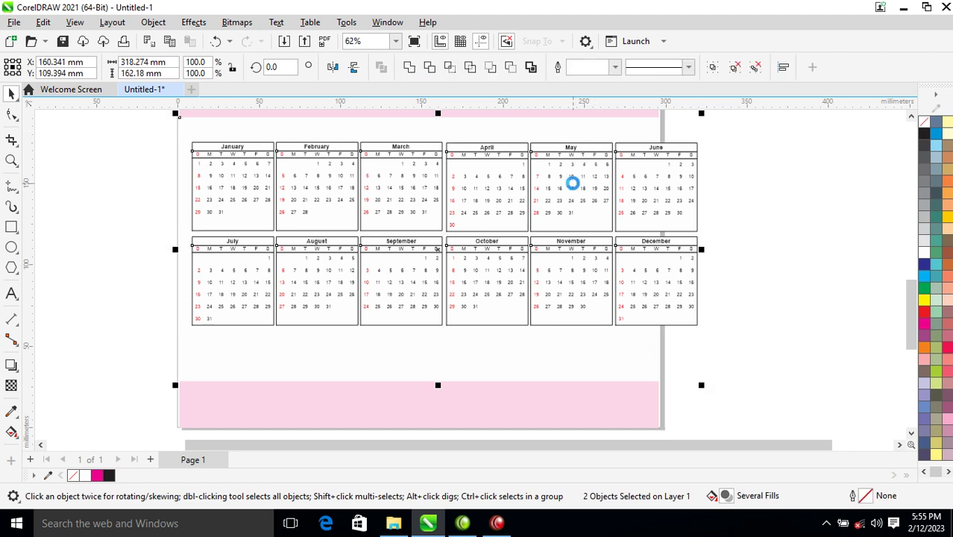
pyautogui.press('c')
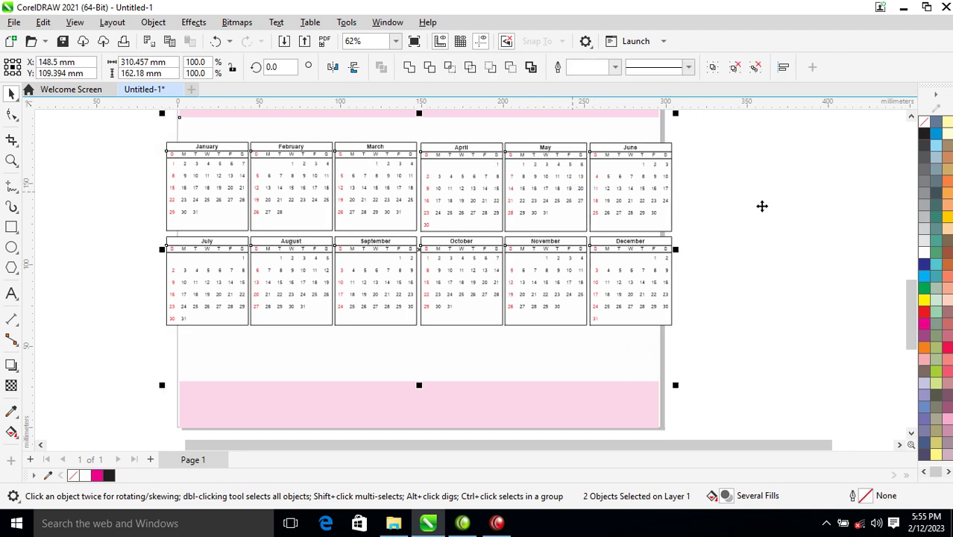
pyautogui.press('e')
pyautogui.press('Escape')
pyautogui.click(670, 169)
pyautogui.moveTo(677, 155); pyautogui.dragTo(654, 155)
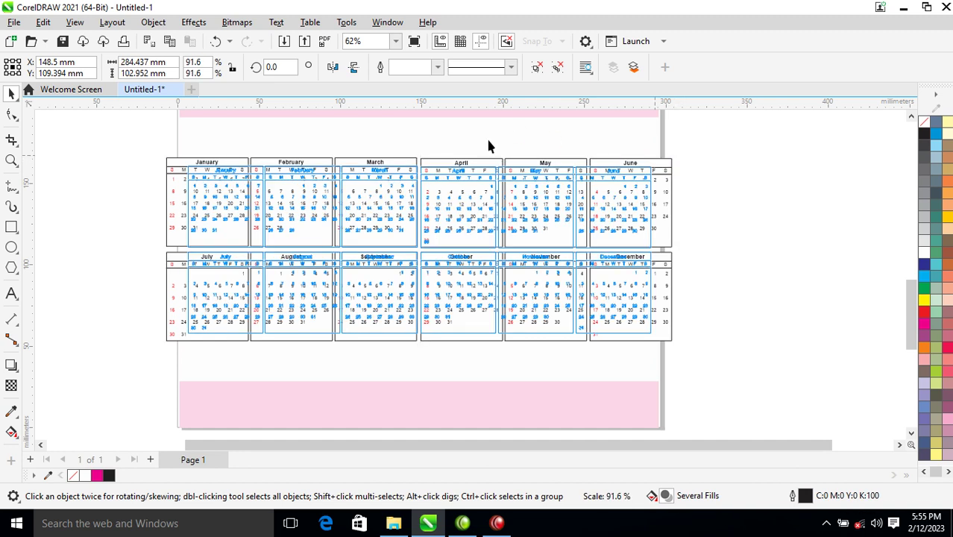
# Step: Reduce the white rectangle's height to about 117 mm and shift it with the calendar group closer to the page's bottom edge
pyautogui.click(453, 138)
pyautogui.moveTo(417, 117); pyautogui.dragTo(430, 157)
pyautogui.scroll(-4, 429, 163)
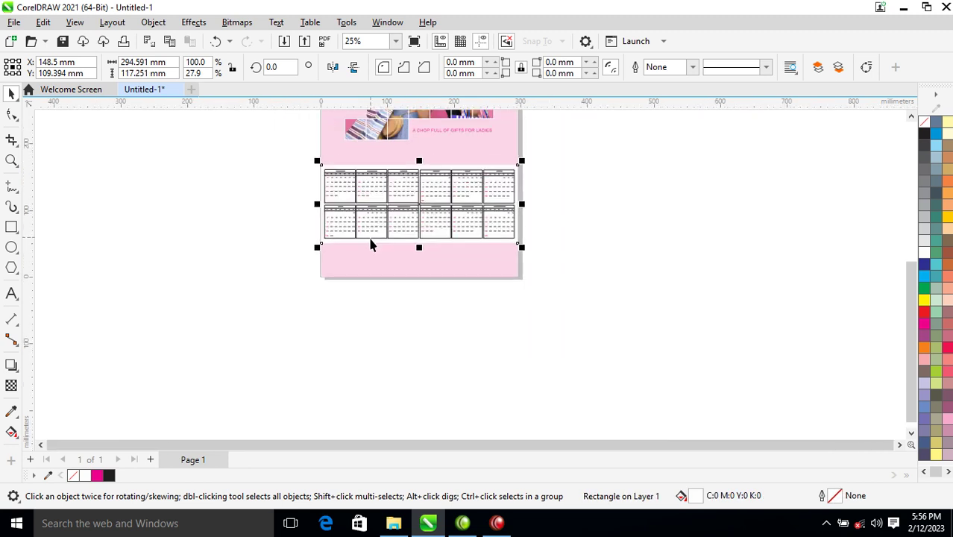
pyautogui.press('z')
pyautogui.moveTo(279, 334); pyautogui.dragTo(603, 52)
pyautogui.moveTo(693, 274); pyautogui.dragTo(303, 389)
pyautogui.moveTo(476, 350)
pyautogui.mouseDown()
pyautogui.moveTo(530, 341)
pyautogui.moveTo(530, 350)
pyautogui.mouseUp()
pyautogui.click(634, 322)
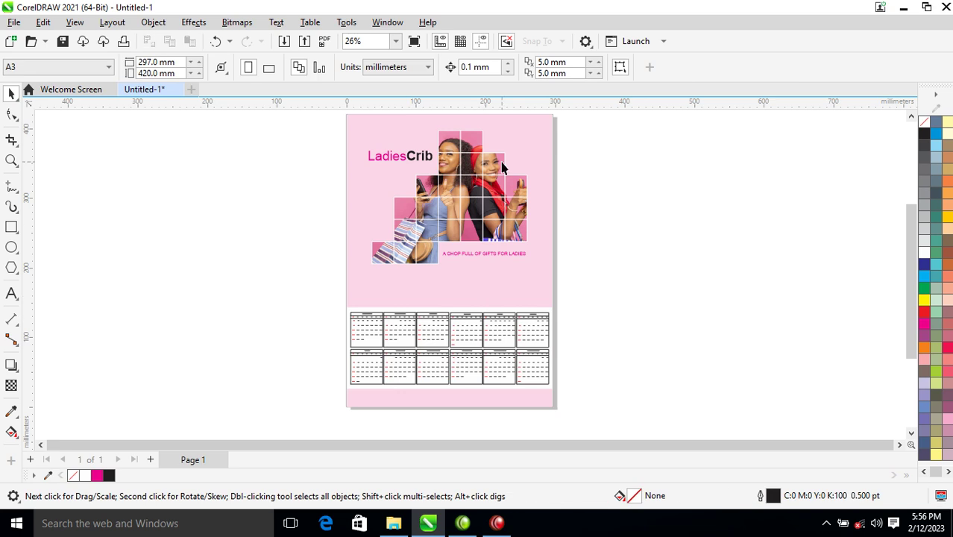
# Step: Enlarge the photo mosaic with its headline and tagline to about 247 by 208 mm and reposition them within the pink area
pyautogui.moveTo(282, 270); pyautogui.dragTo(282, 272)
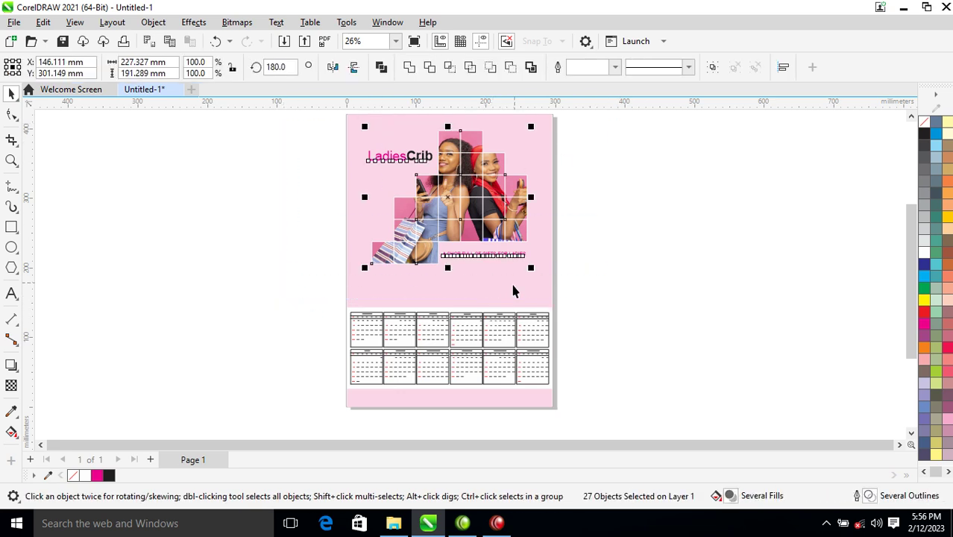
pyautogui.moveTo(532, 271); pyautogui.dragTo(544, 301)
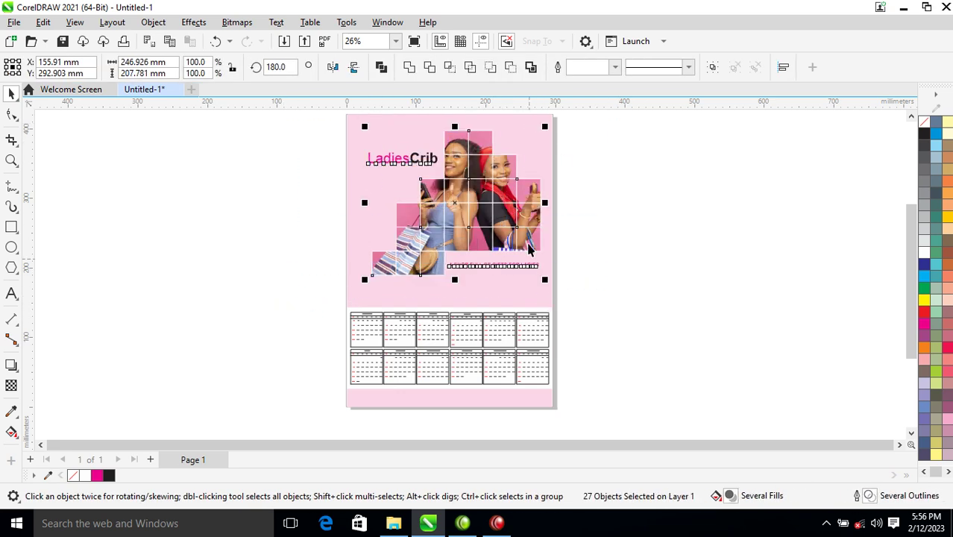
pyautogui.moveTo(526, 235); pyautogui.dragTo(522, 232)
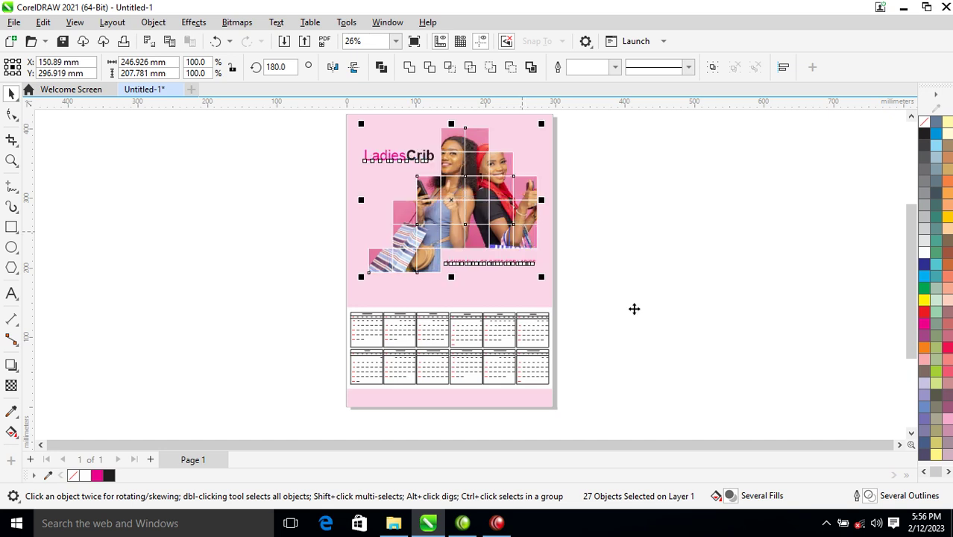
pyautogui.press('Escape')
# Step: Nudge the LadiesCrib headline slightly to the right and place a copy of it between the photo mosaic and the calendar
pyautogui.click(426, 155)
pyautogui.moveTo(362, 148); pyautogui.dragTo(367, 149)
pyautogui.moveTo(430, 164); pyautogui.dragTo(441, 292)
pyautogui.rightClick(442, 293)
# Step: Replace the copied headline's text with "2023 CALENDAR"
pyautogui.doubleClick(454, 292)
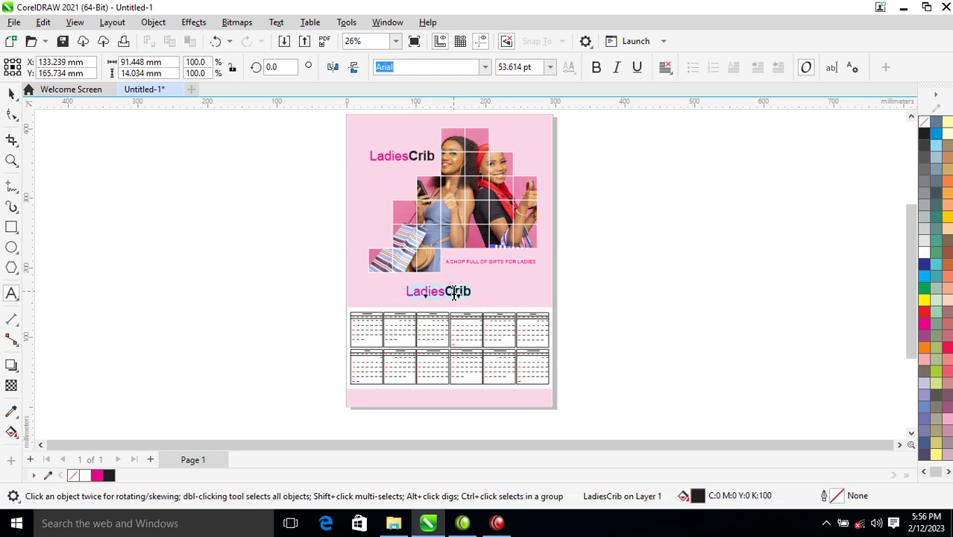
pyautogui.hotkey('ctrl', 'a')
pyautogui.write('2023')
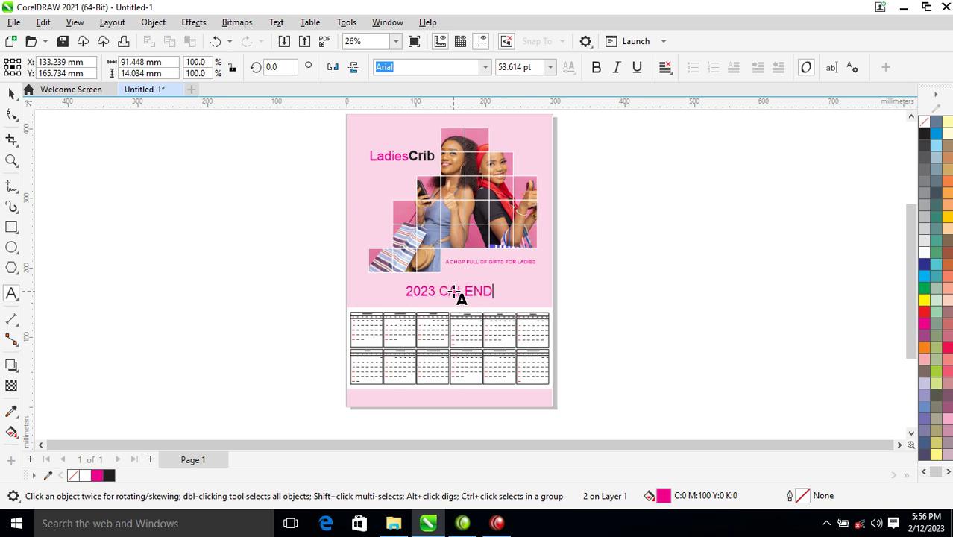
pyautogui.click(11, 94)
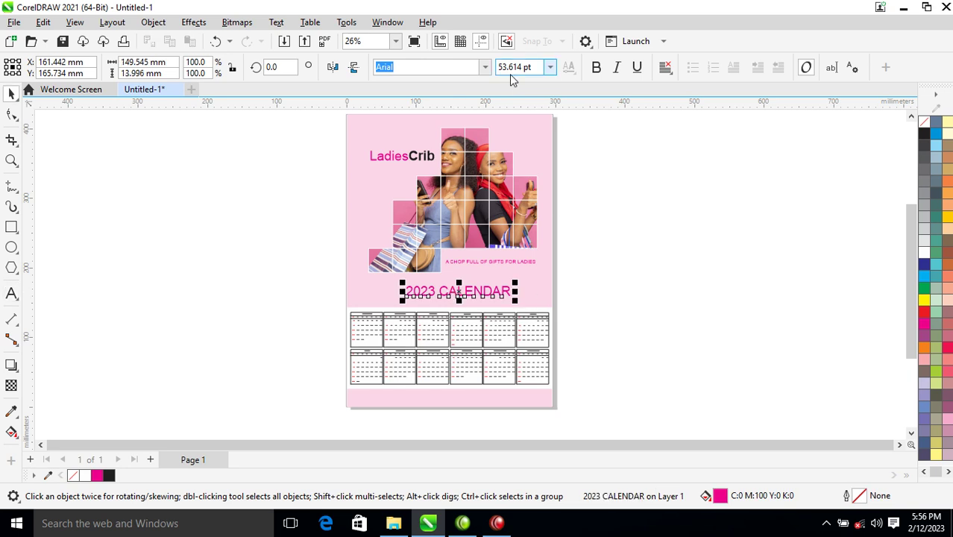
# Step: Set the "2023 CALENDAR" title in Radian Extra Bold, reduce it to about 95 by 8 mm and place it just above the calendar
pyautogui.click(486, 68)
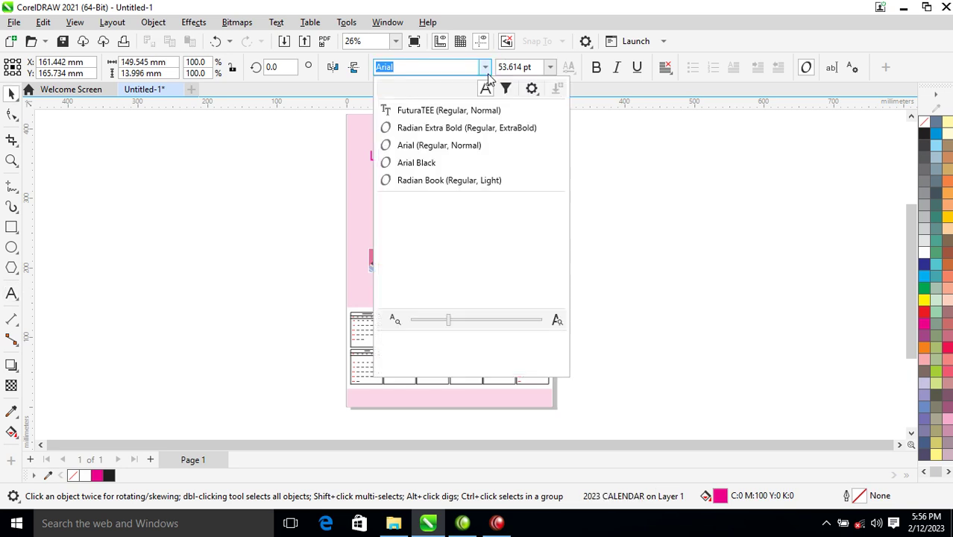
pyautogui.click(439, 129)
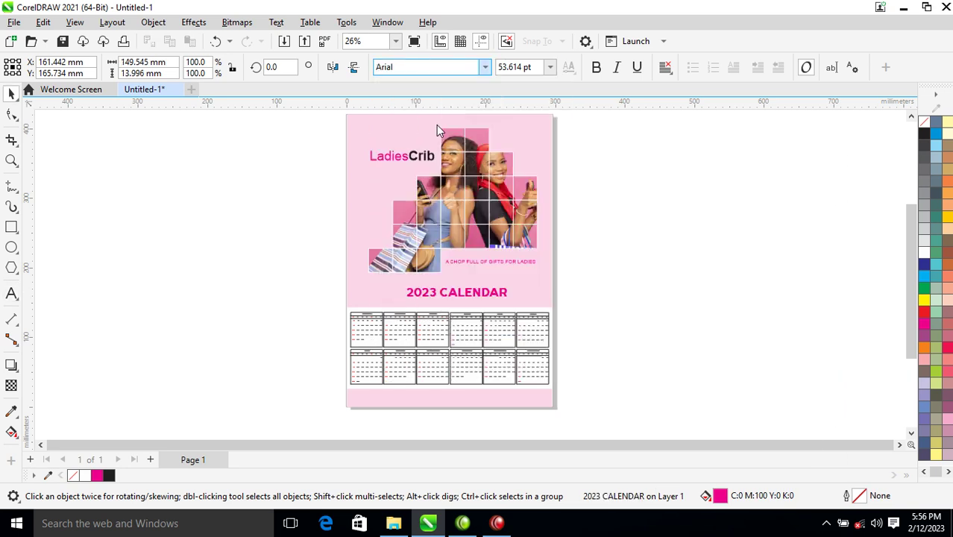
pyautogui.click(491, 304)
pyautogui.moveTo(504, 291); pyautogui.dragTo(488, 290)
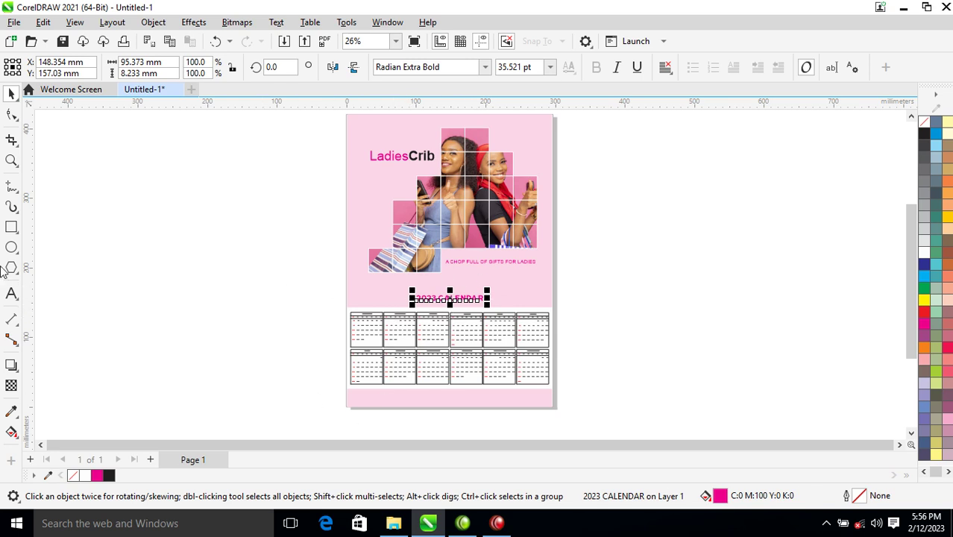
# Step: Draw a rectangle about 285 by 17 mm around the "2023 CALENDAR" title, spanning nearly the page width
pyautogui.click(11, 227)
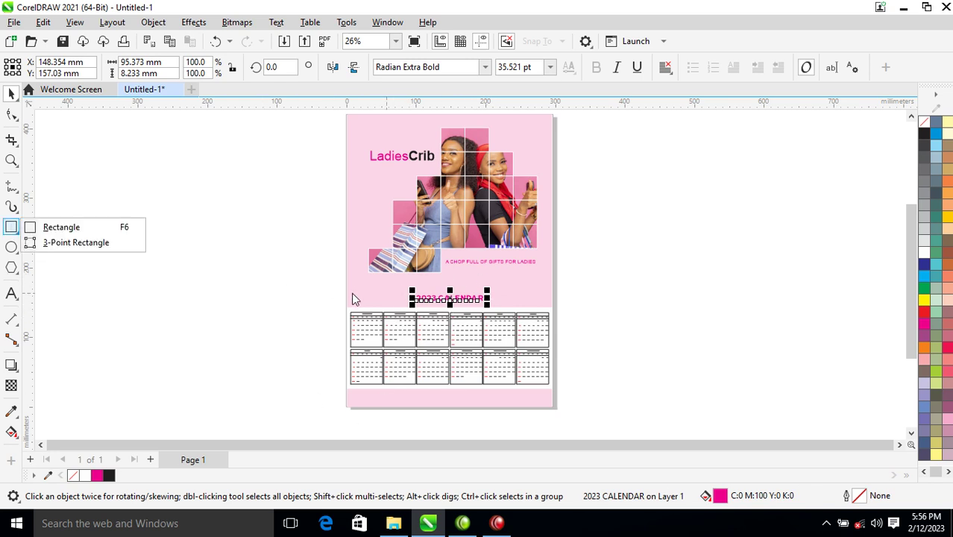
pyautogui.click(36, 225)
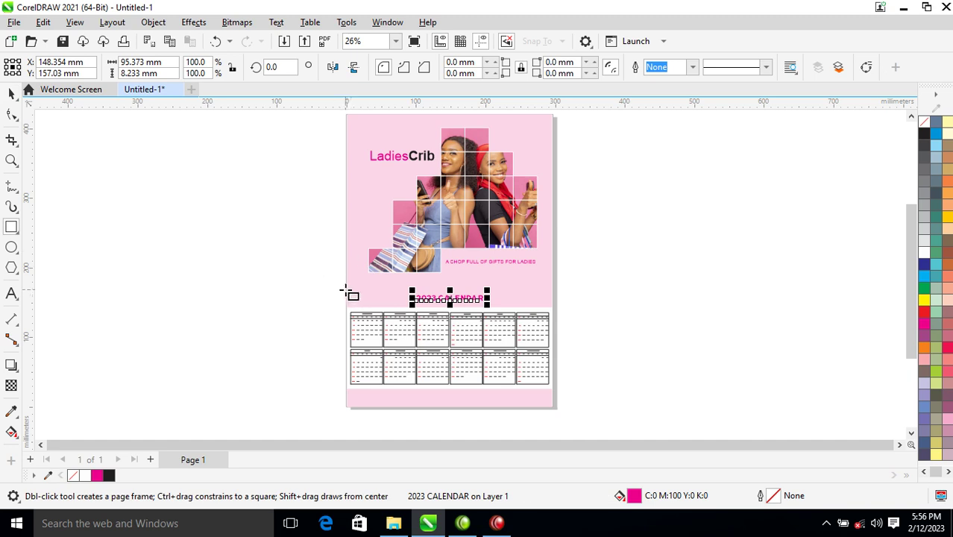
pyautogui.click(354, 294)
pyautogui.moveTo(354, 294); pyautogui.dragTo(549, 304)
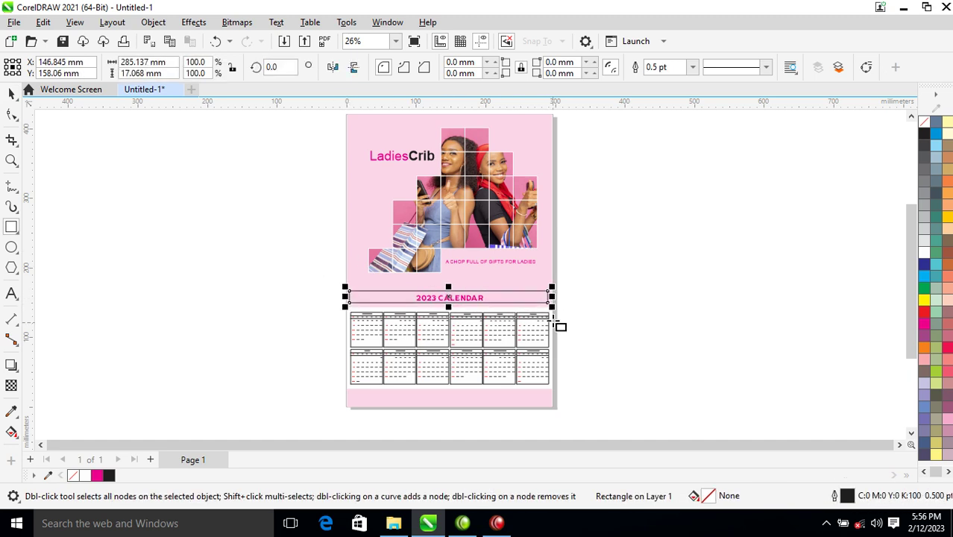
# Step: Fill the title rectangle with magenta and remove its outline
pyautogui.press('space')
pyautogui.click(924, 323)
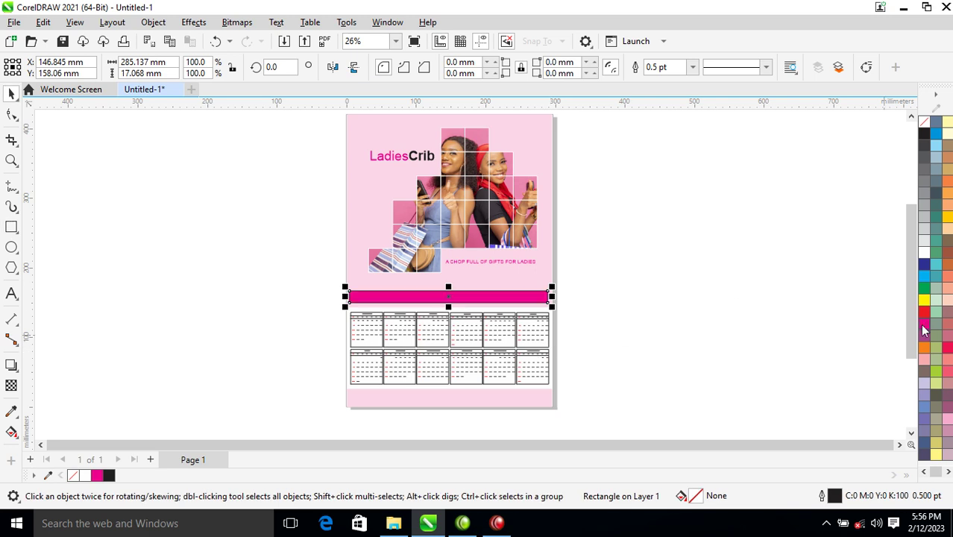
pyautogui.rightClick(923, 122)
# Step: Place the magenta bar behind the "2023 CALENDAR" title and colour the title text white
pyautogui.click(888, 127)
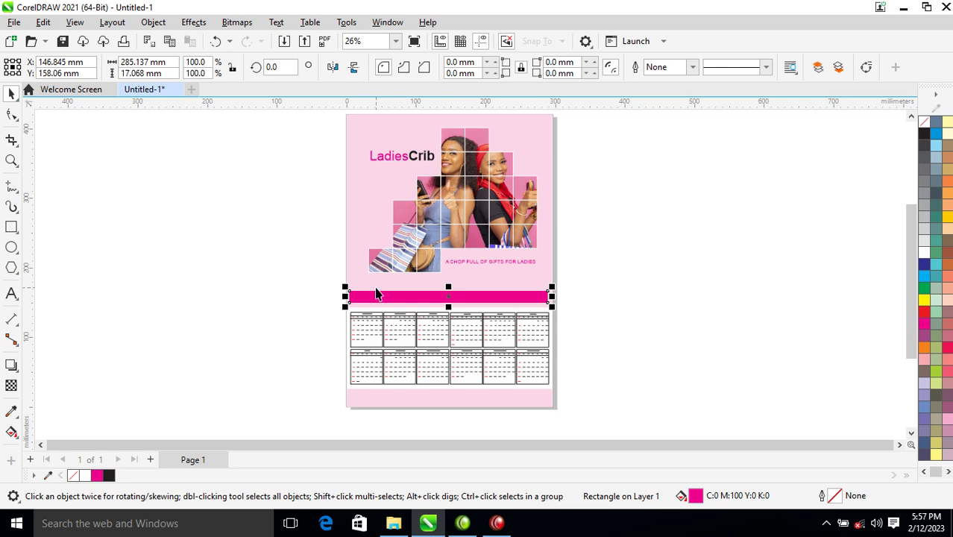
pyautogui.press('Tab')
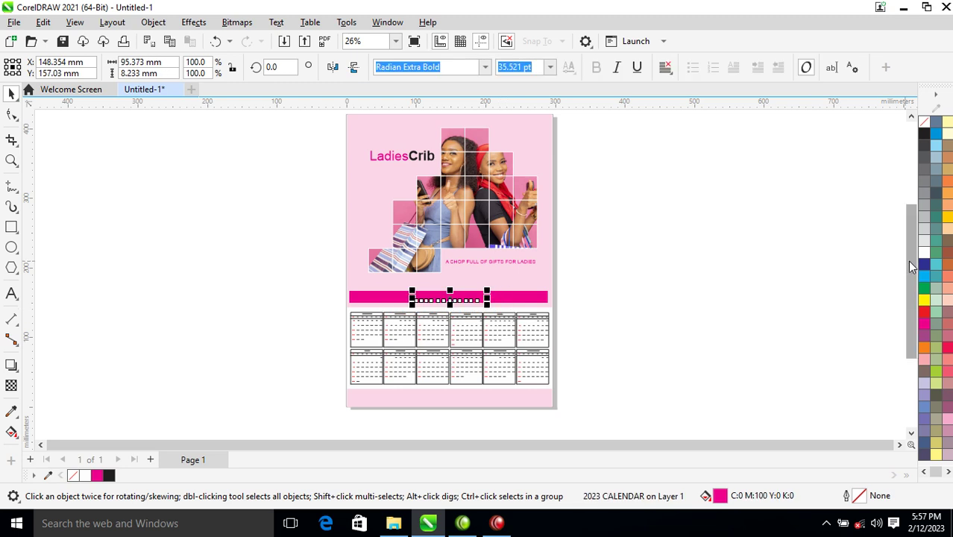
pyautogui.click(923, 254)
# Step: Centre the magenta title bar horizontally on the pink background and view the whole layout
pyautogui.click(520, 299)
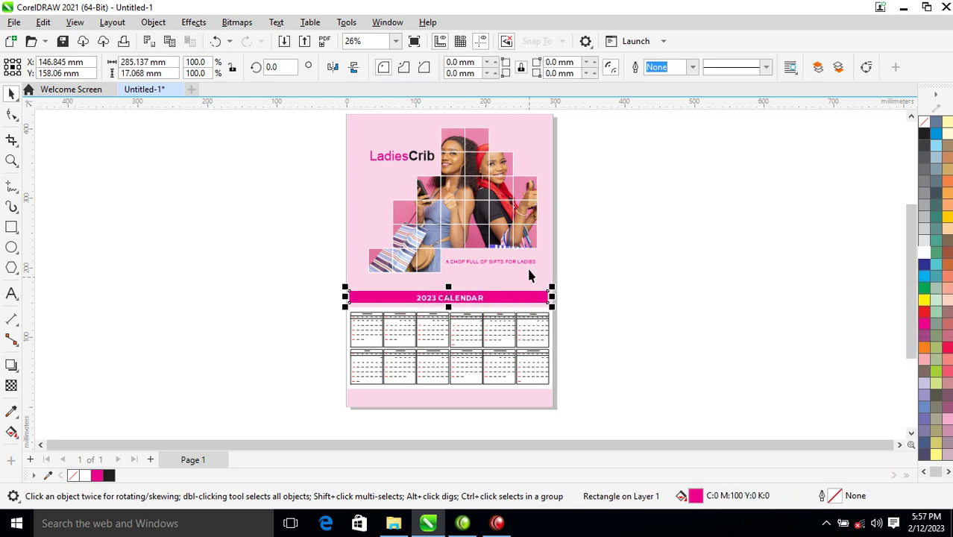
pyautogui.keyDown('shift'); pyautogui.click(538, 276); pyautogui.keyUp('shift')
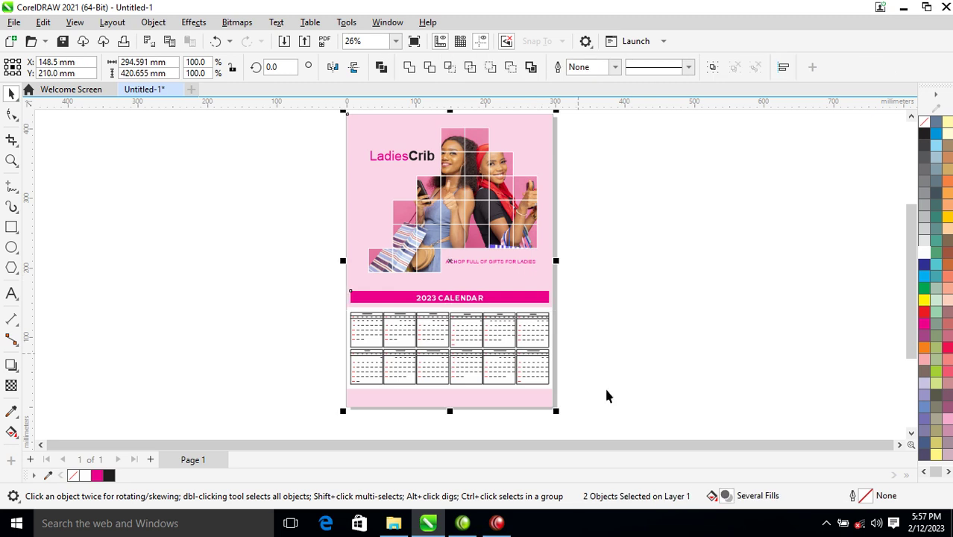
pyautogui.click(687, 329)
pyautogui.scroll(-1, 430, 157)
pyautogui.press('z')
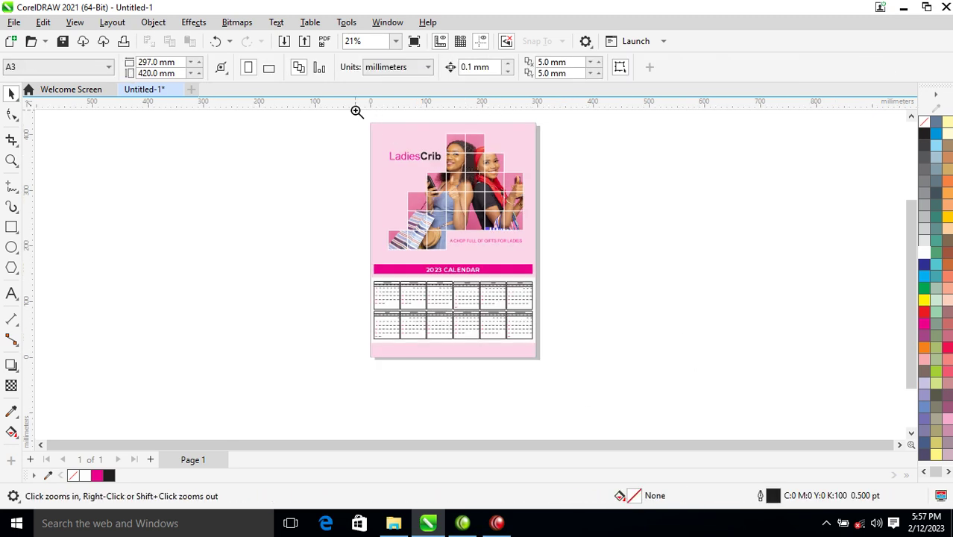
pyautogui.moveTo(357, 117); pyautogui.dragTo(561, 371)
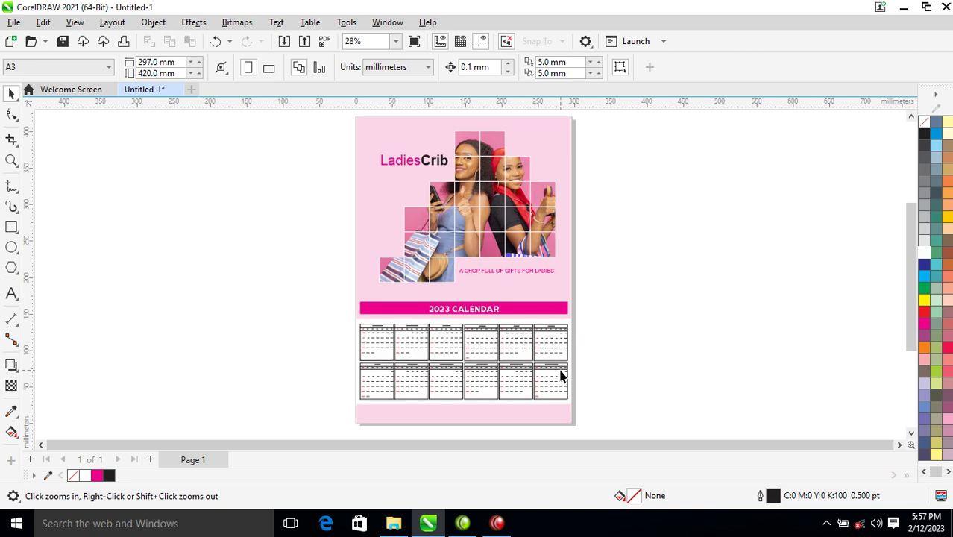